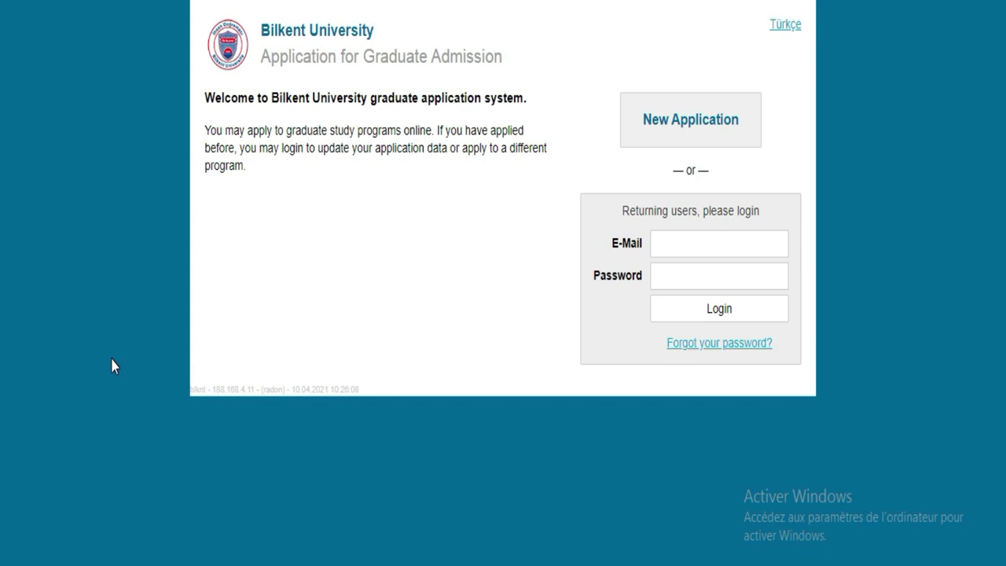
{"action": "left_click_drag", "start_coordinate": [375, 29], "coordinate": [268, 32]}
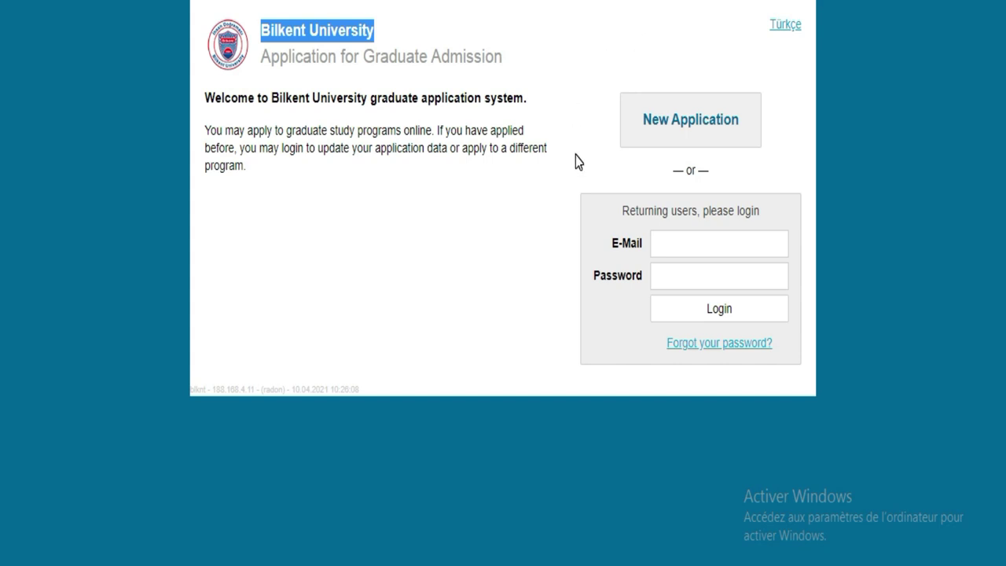
{"action": "left_click", "coordinate": [683, 247]}
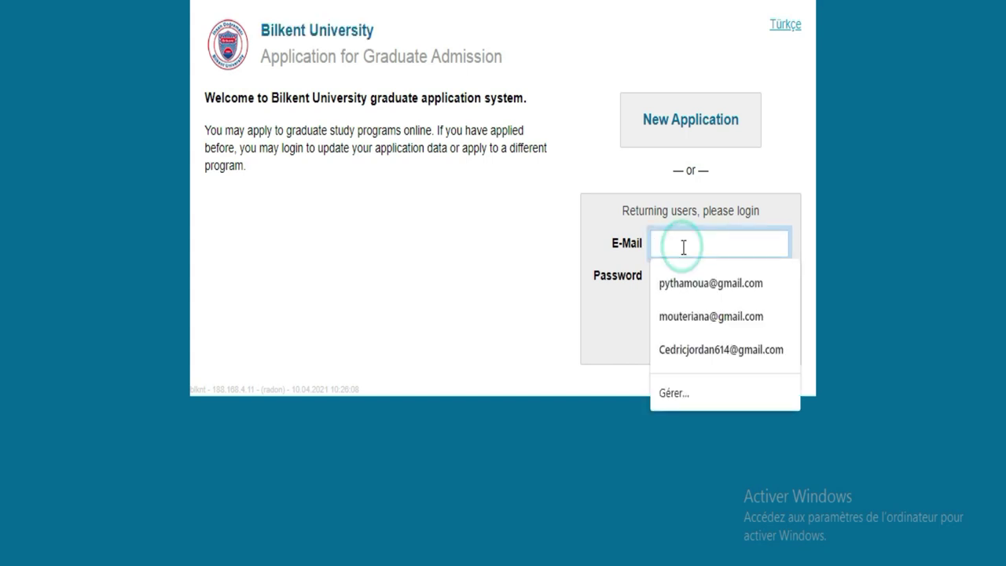
{"action": "left_click", "coordinate": [523, 248]}
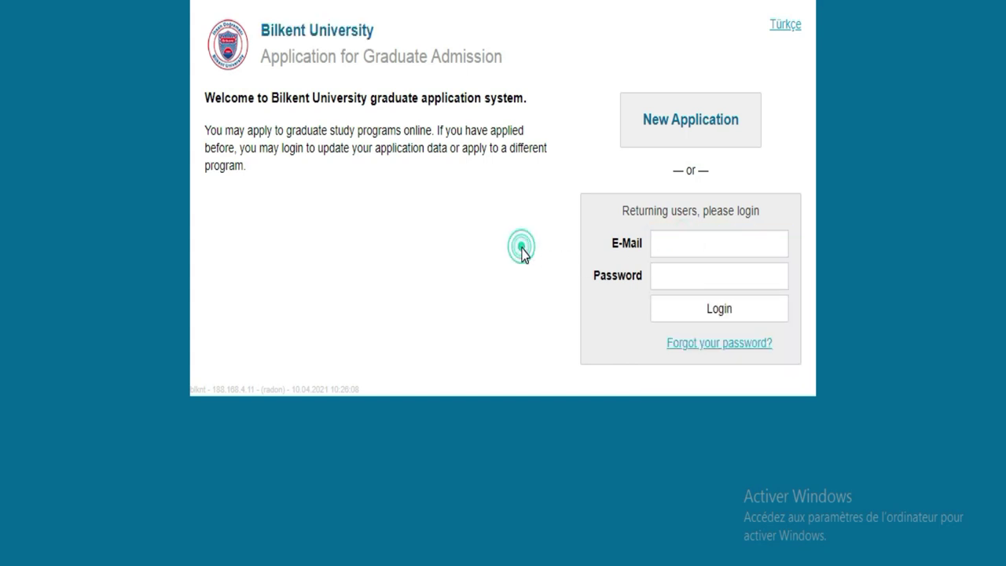
{"action": "left_click", "coordinate": [698, 275]}
{"action": "left_click", "coordinate": [683, 249]}
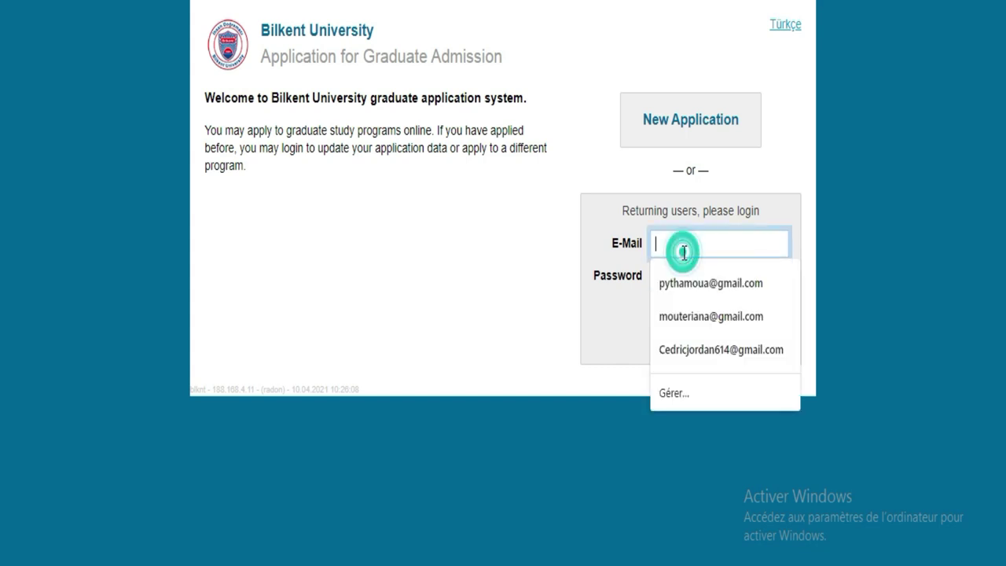
{"action": "left_click", "coordinate": [532, 235]}
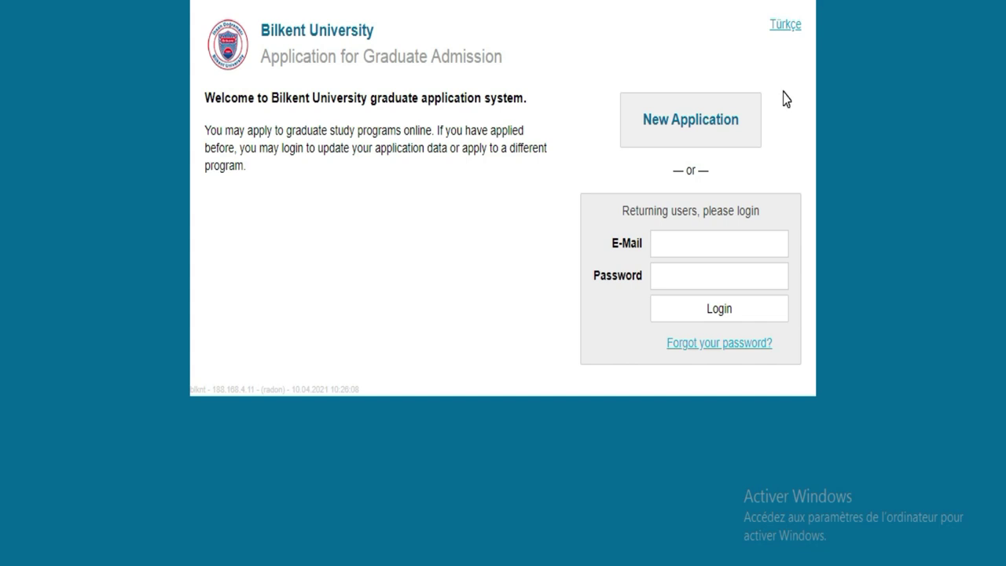
Step: Start a new application and enter the applicant's e-mail address
{"action": "left_click", "coordinate": [680, 136]}
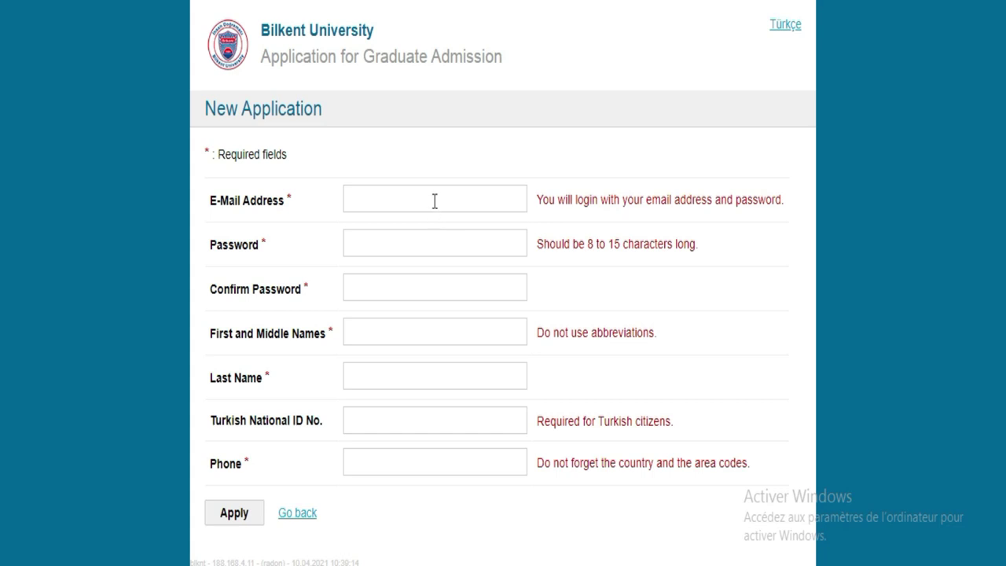
{"action": "left_click", "coordinate": [431, 198]}
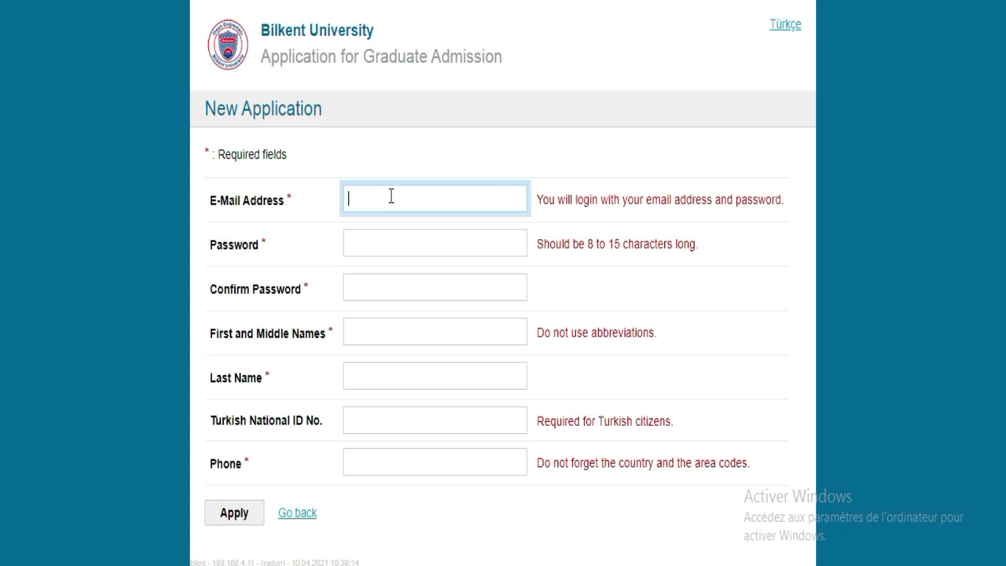
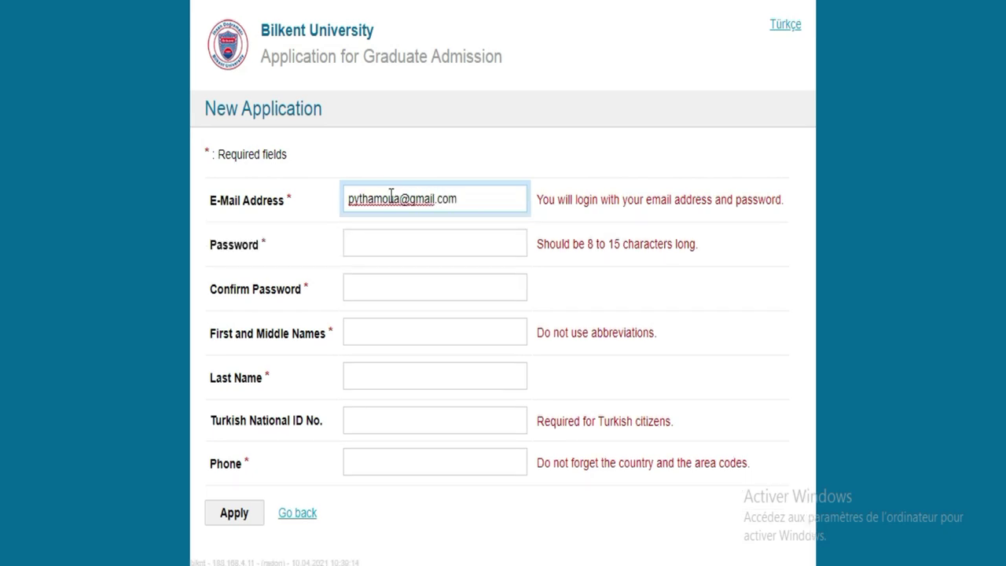
{"action": "key", "text": "Tab"}
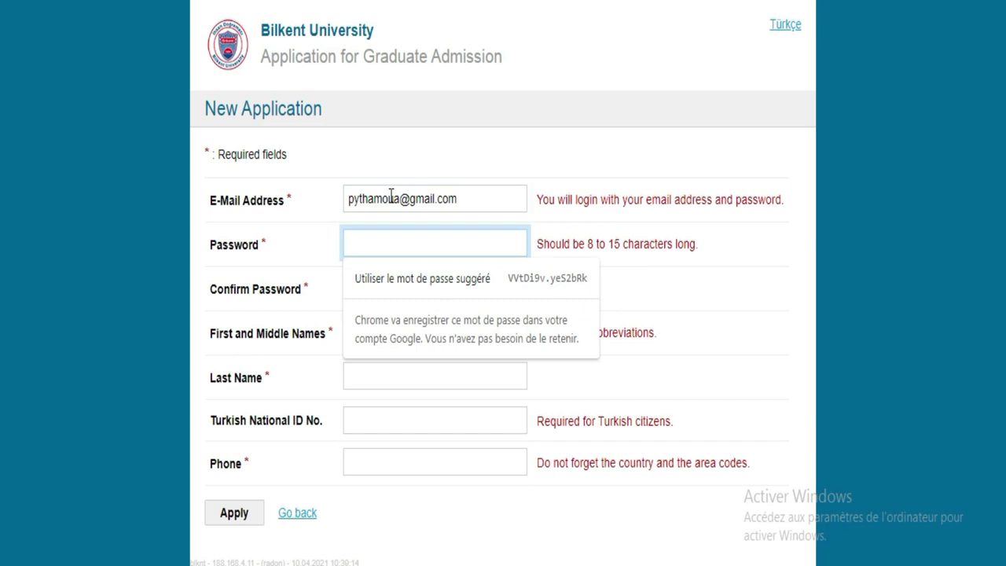
Step: Enter the account password and retype it in Confirm Password
{"action": "type", "text": "a"}
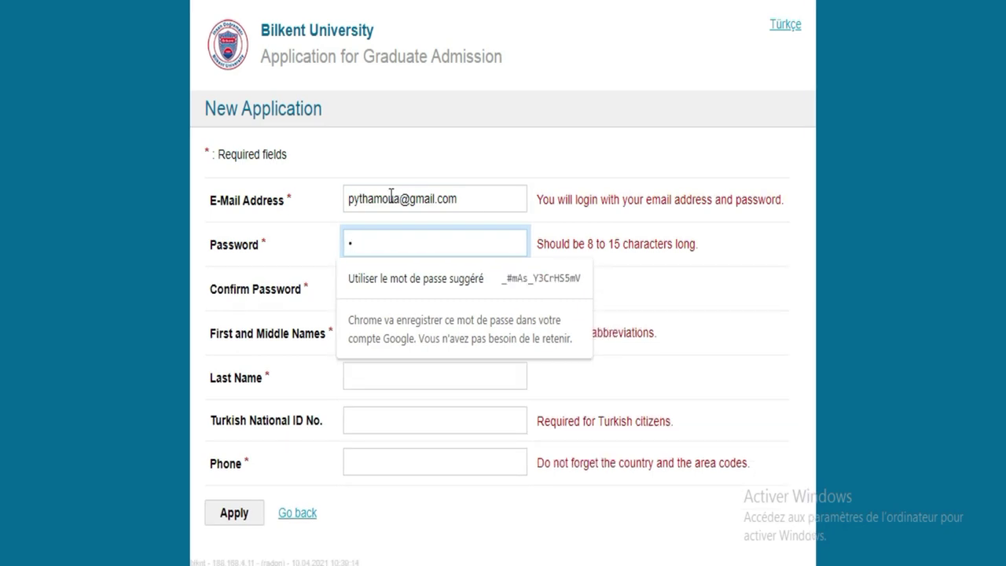
{"action": "type", "text": "aaaaaaa"}
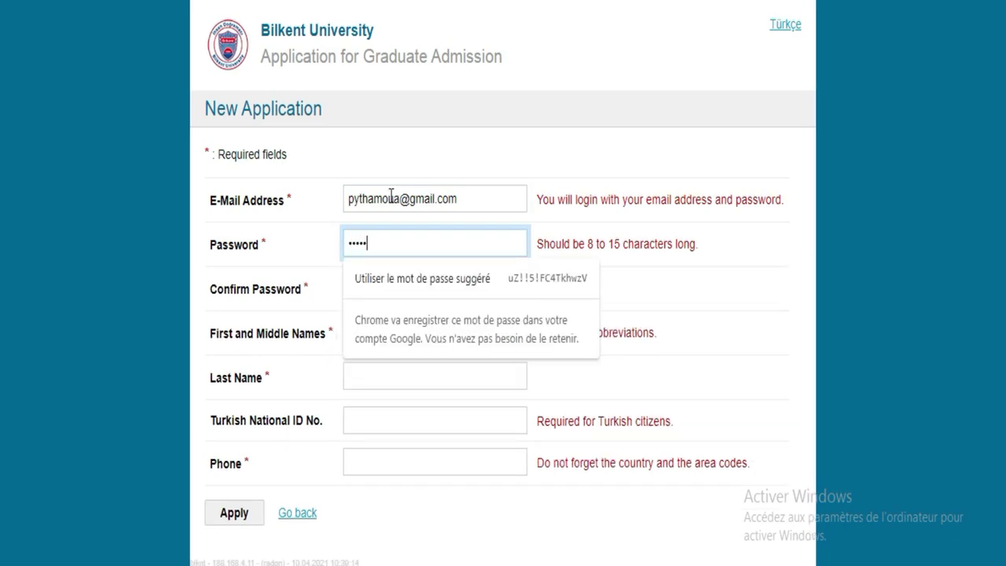
{"action": "type", "text": "a"}
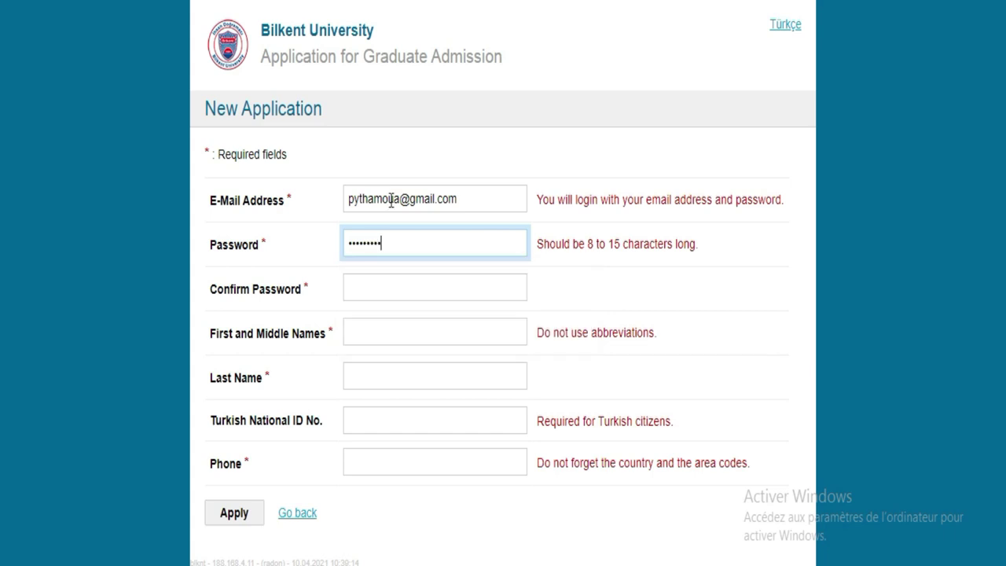
{"action": "left_click", "coordinate": [387, 288]}
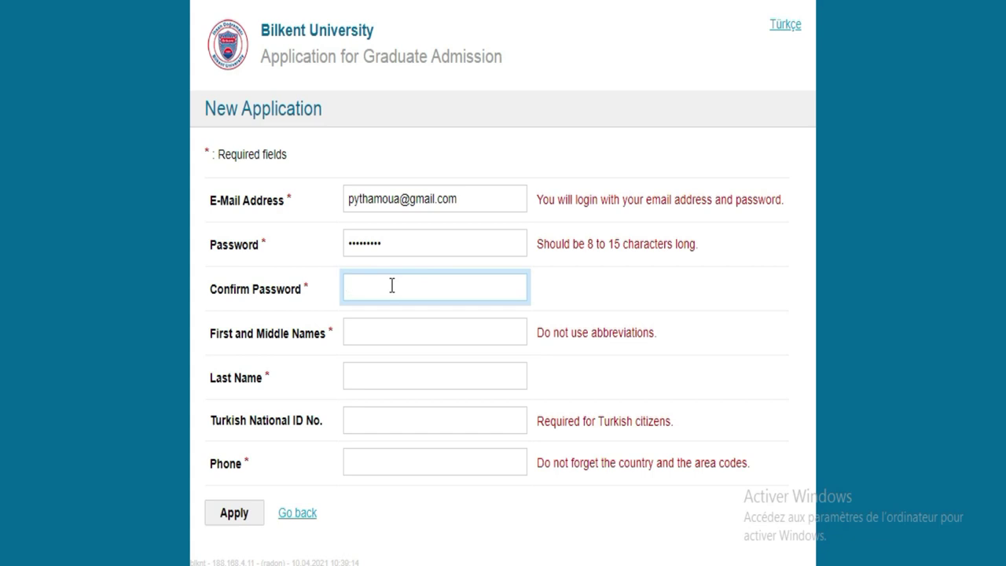
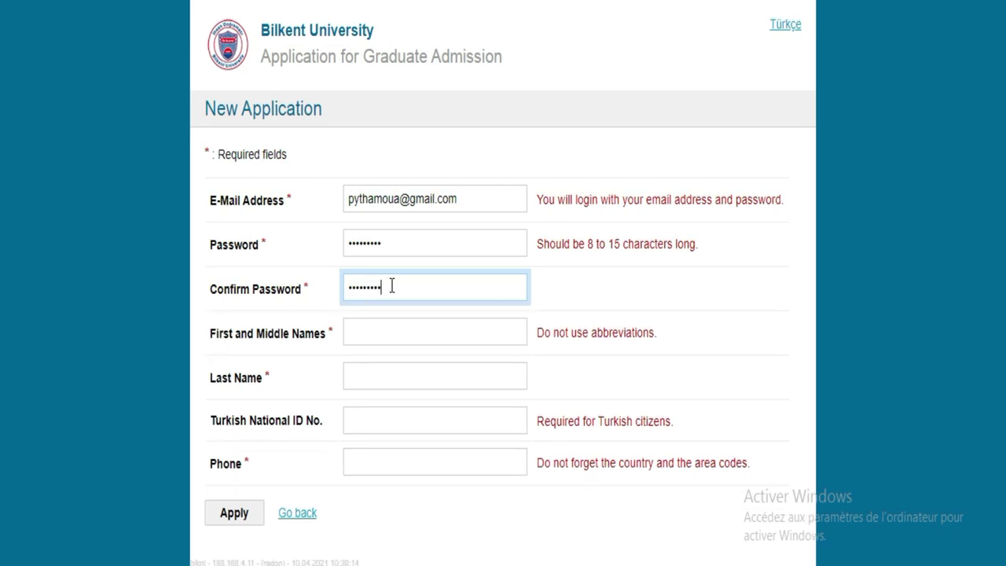
{"action": "left_click", "coordinate": [372, 335]}
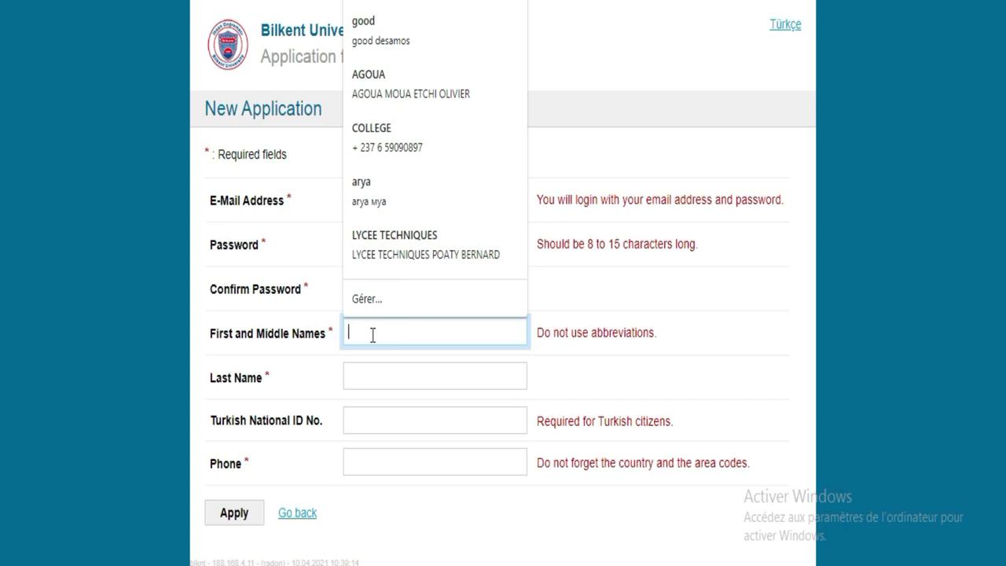
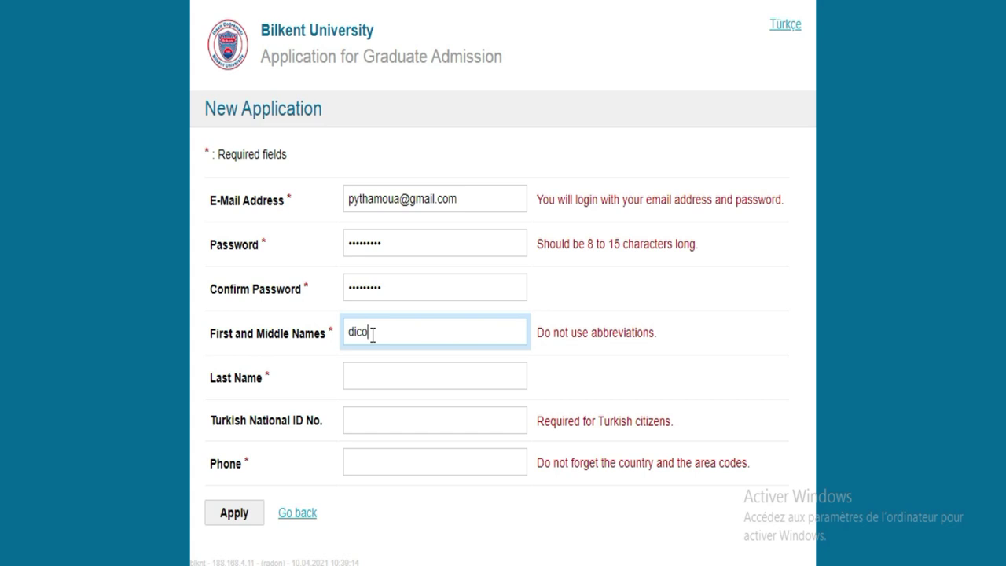
Step: Enter the applicant's first/middle name and last name
{"action": "left_click", "coordinate": [378, 377]}
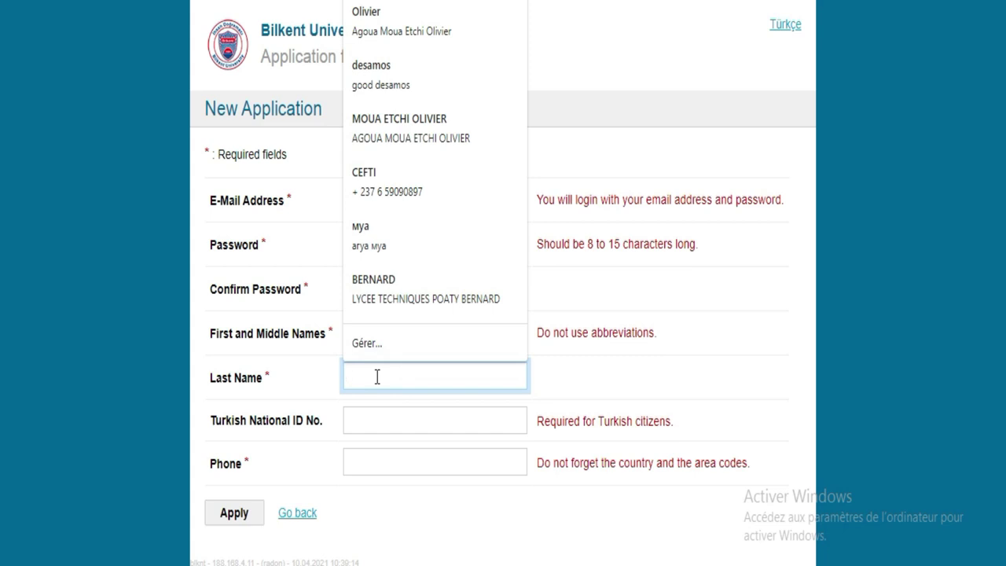
{"action": "type", "text": "siri"}
Step: Clear the hint text from the Turkish National ID number field
{"action": "left_click", "coordinate": [400, 421]}
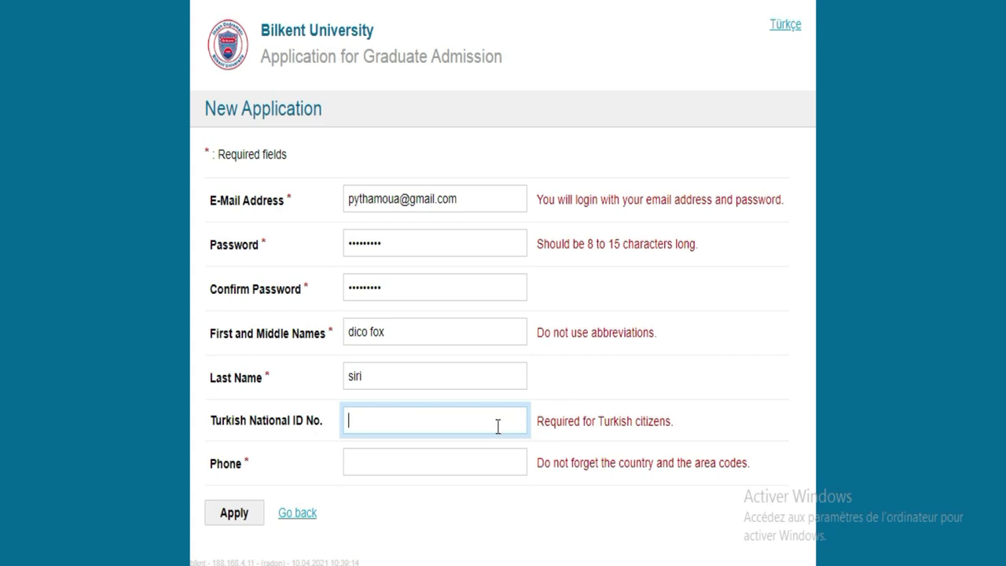
{"action": "left_click_drag", "start_coordinate": [682, 418], "coordinate": [602, 417]}
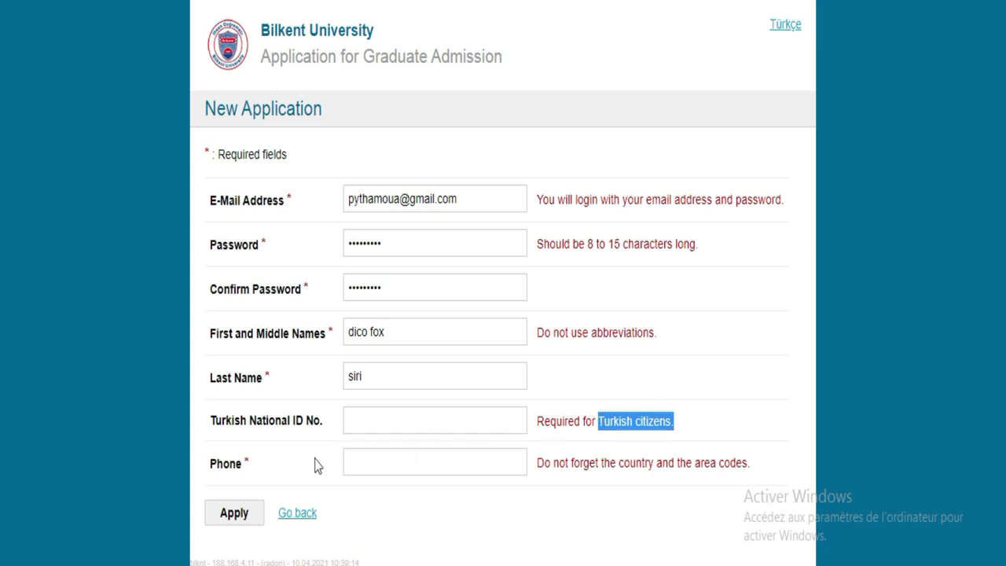
{"action": "left_click", "coordinate": [271, 381]}
{"action": "left_click_drag", "start_coordinate": [265, 375], "coordinate": [269, 393]}
{"action": "left_click", "coordinate": [326, 418]}
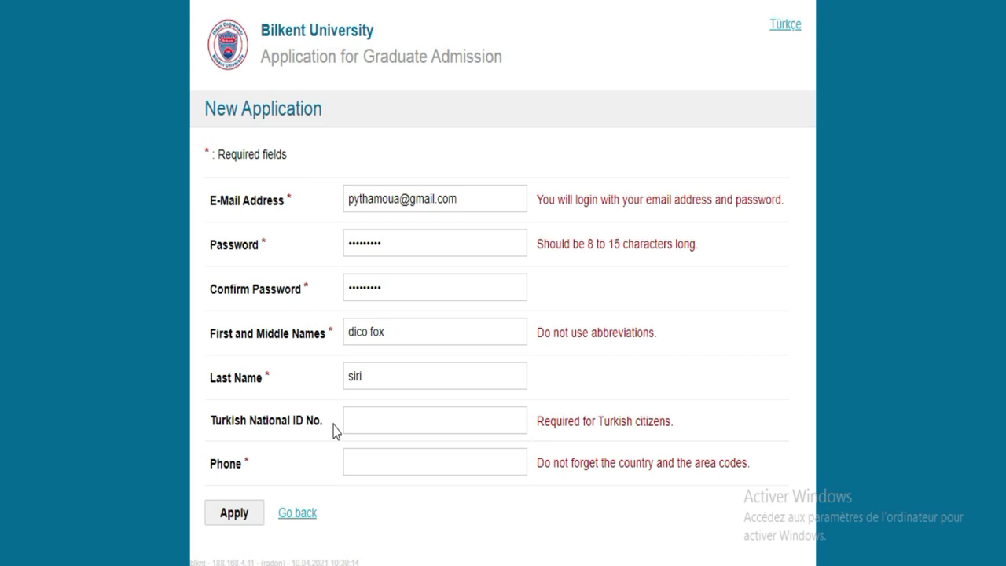
{"action": "left_click", "coordinate": [366, 423]}
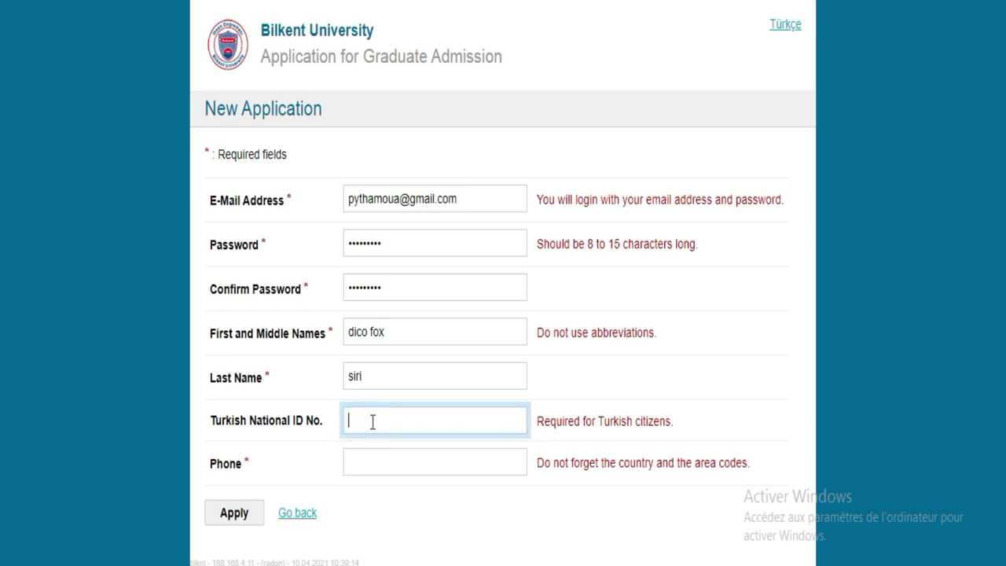
{"action": "left_click", "coordinate": [382, 421]}
{"action": "left_click_drag", "start_coordinate": [599, 416], "coordinate": [678, 422]}
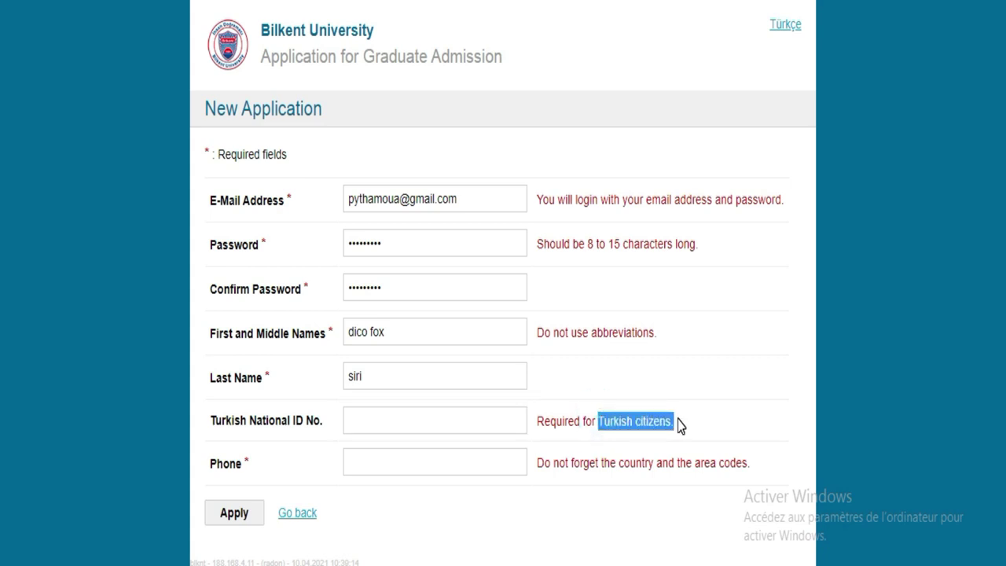
{"action": "left_click", "coordinate": [492, 420]}
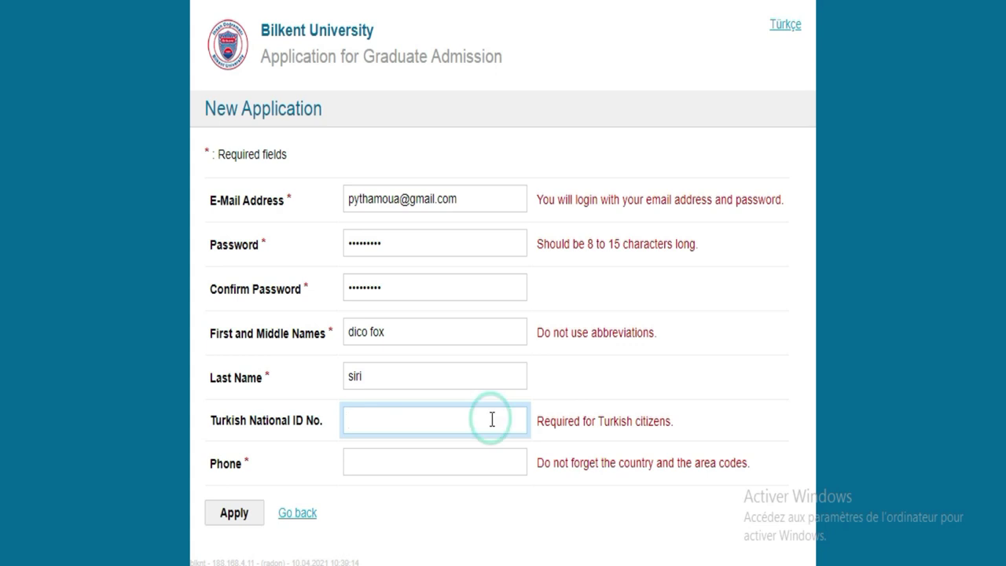
Step: Enter the applicant's phone number with its country code
{"action": "left_click", "coordinate": [457, 463]}
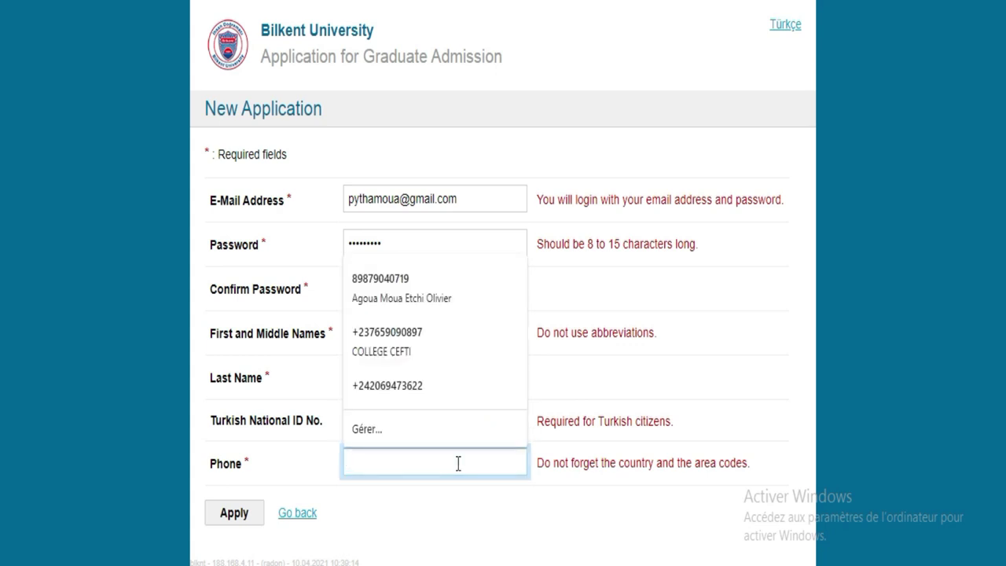
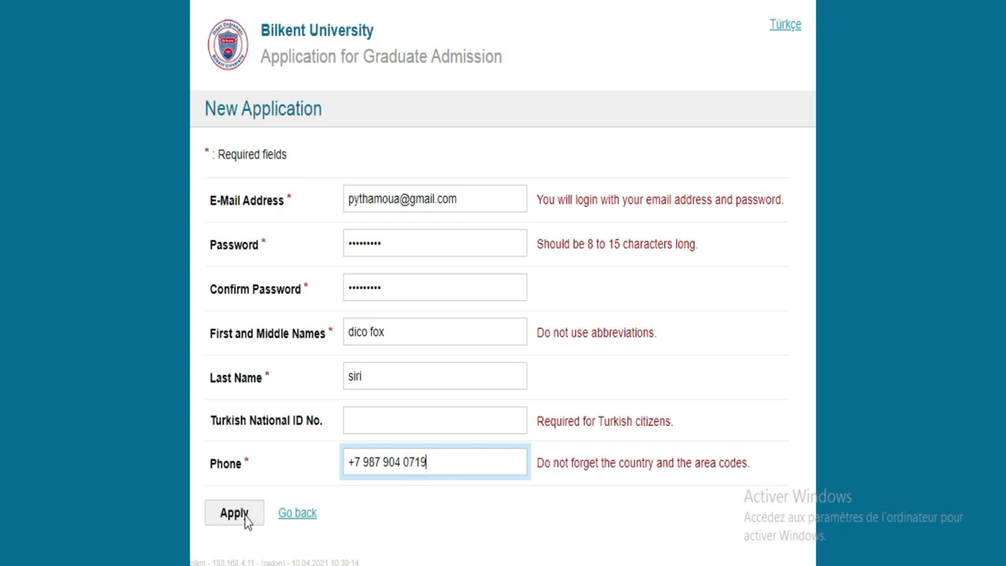
Step: Submit the application form with Apply and save the login password in Chrome
{"action": "left_click", "coordinate": [246, 520]}
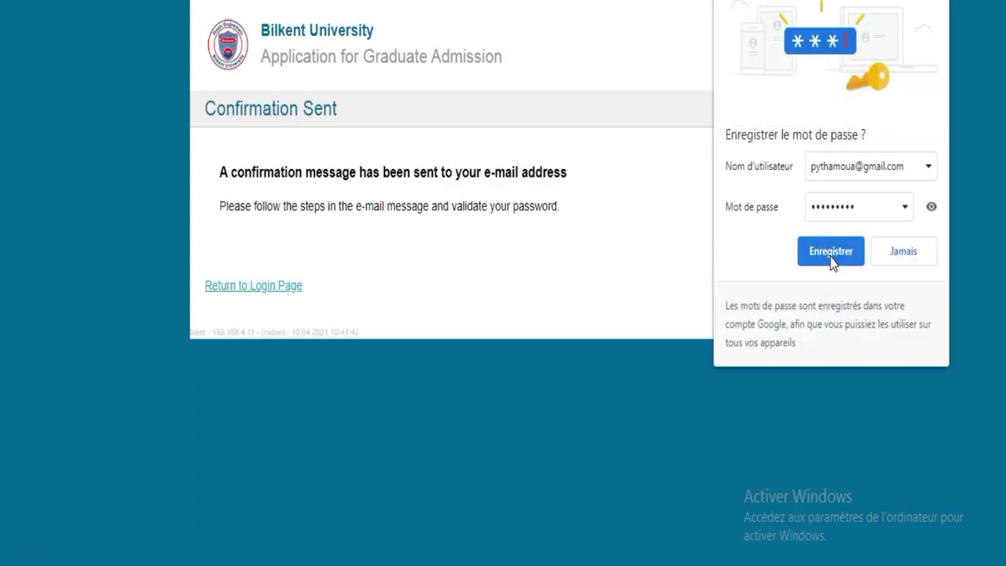
{"action": "left_click", "coordinate": [831, 253]}
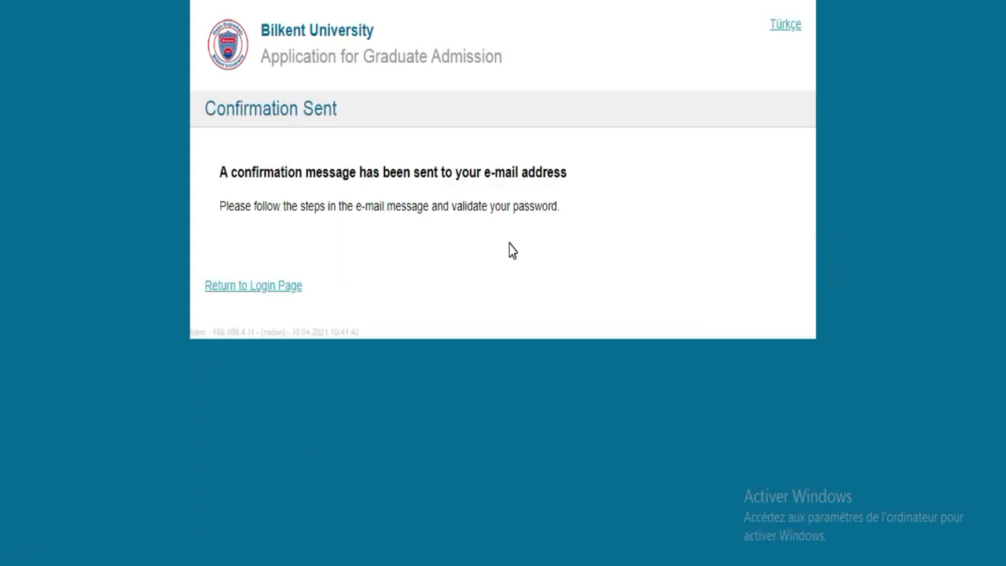
{"action": "left_click_drag", "start_coordinate": [221, 165], "coordinate": [551, 239]}
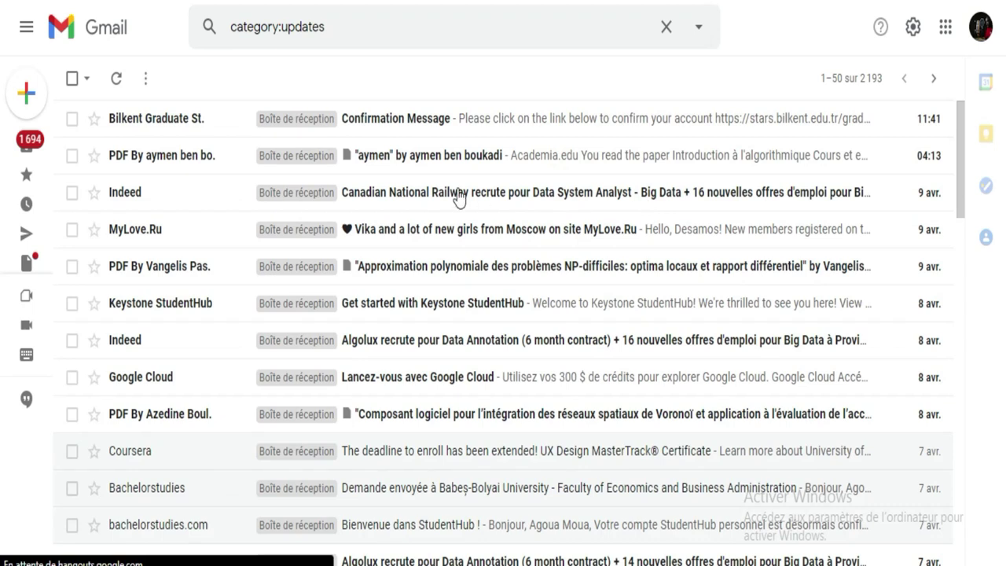
Step: Open the Bilkent confirmation e-mail in Gmail and follow its activation link
{"action": "left_click", "coordinate": [453, 124]}
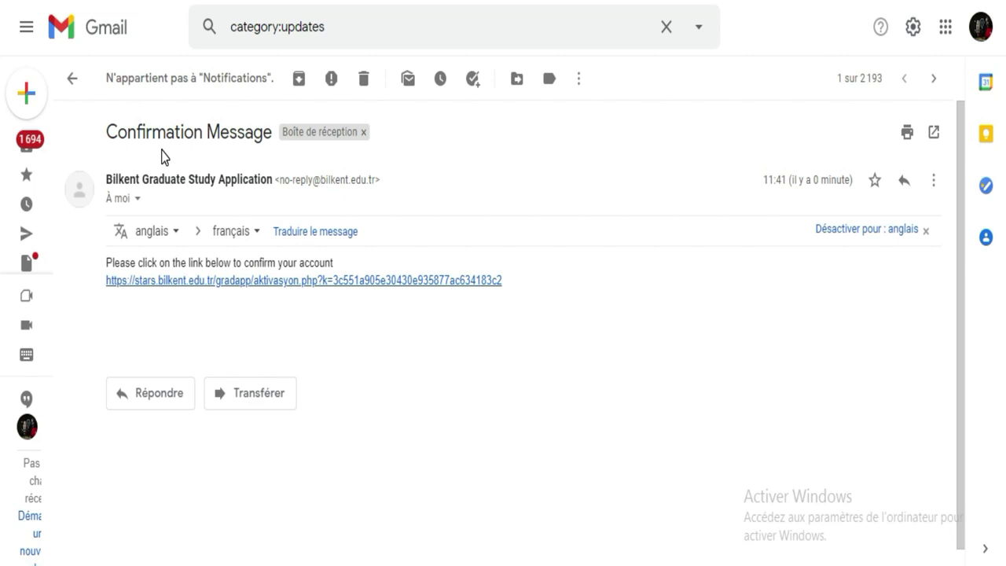
{"action": "left_click", "coordinate": [102, 285]}
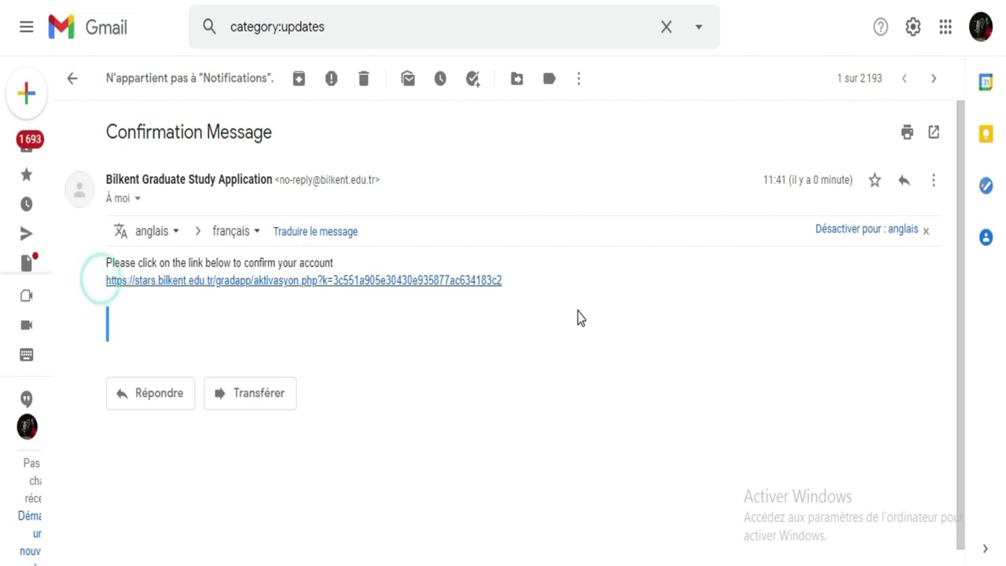
{"action": "left_click", "coordinate": [458, 279]}
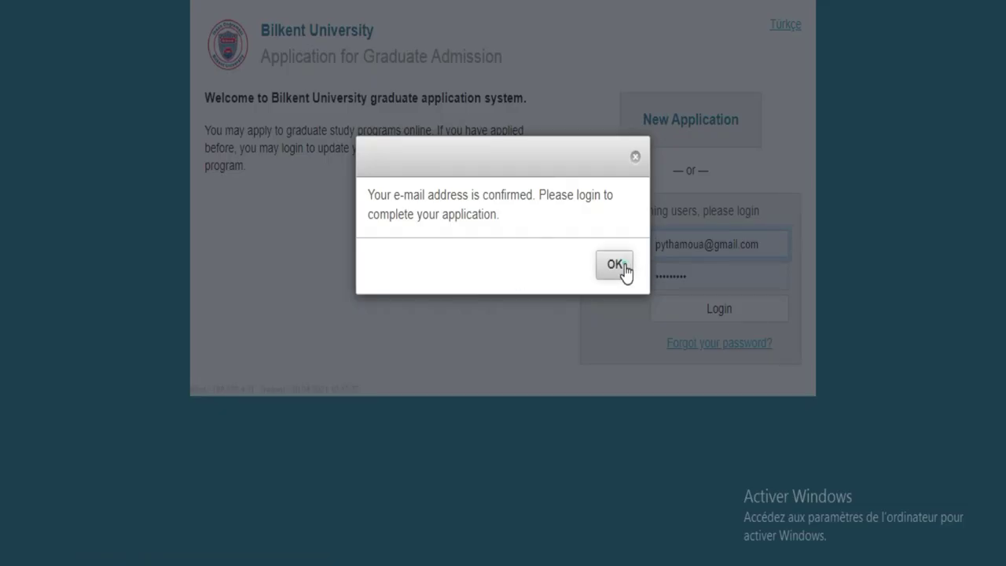
Step: Dismiss the e-mail-confirmed notice and saved-login suggestions, then log in
{"action": "left_click", "coordinate": [616, 264]}
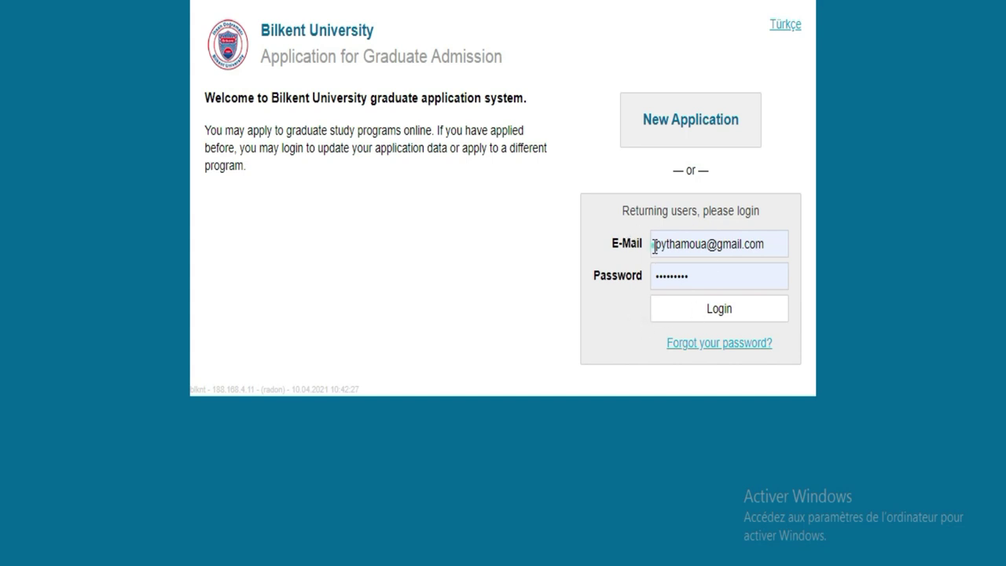
{"action": "left_click_drag", "start_coordinate": [653, 247], "coordinate": [770, 250]}
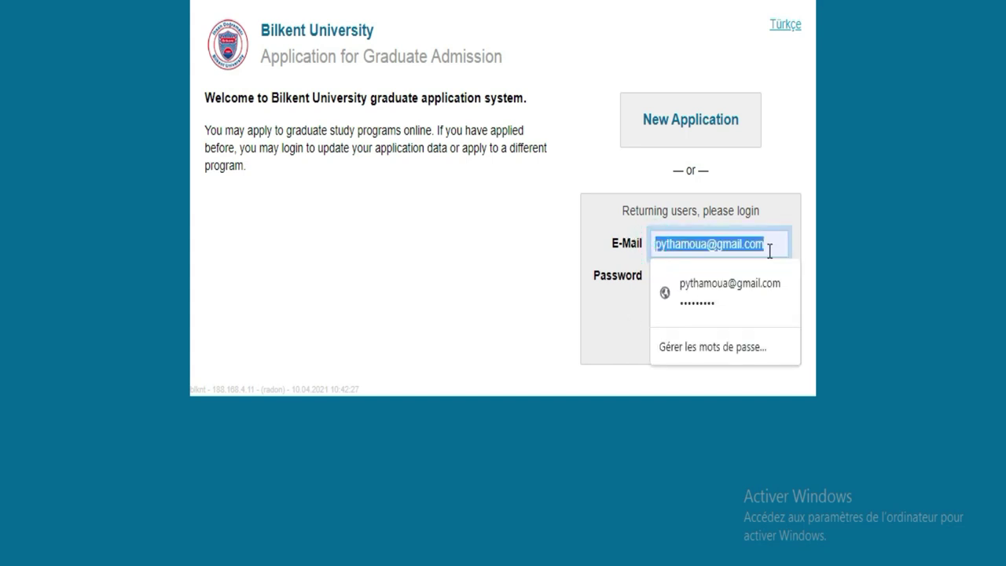
{"action": "left_click", "coordinate": [795, 177]}
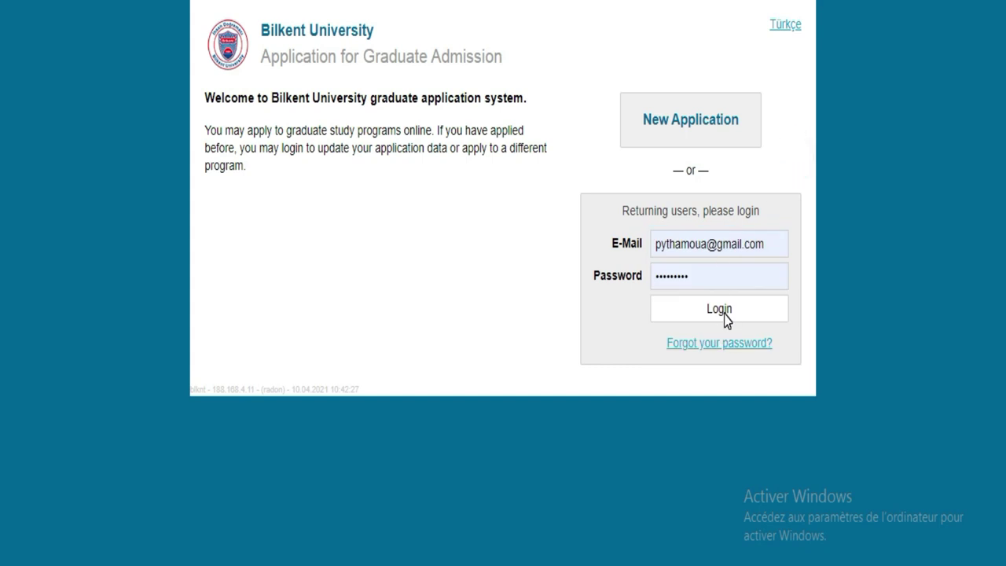
{"action": "left_click", "coordinate": [747, 315]}
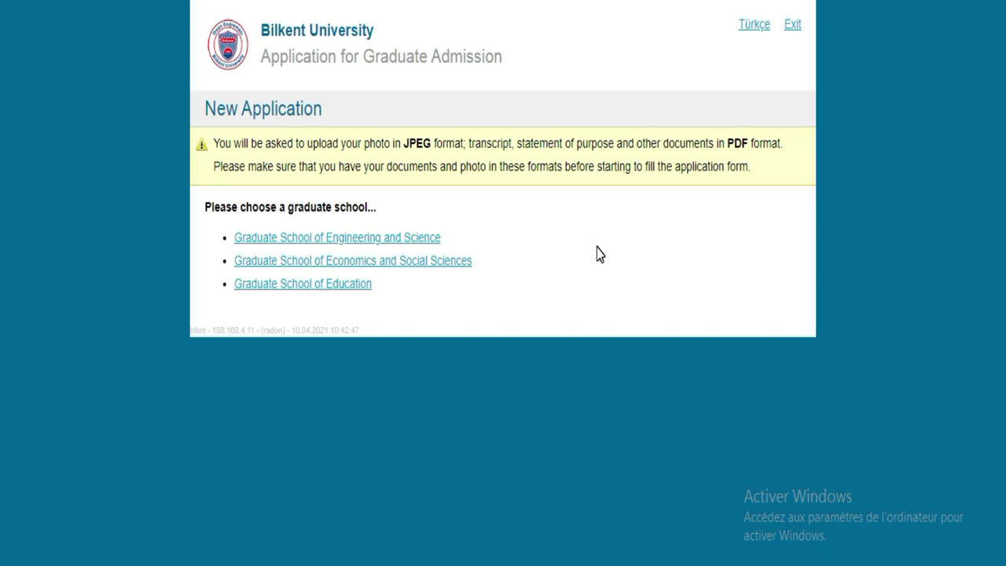
Step: Open the Graduate School of Engineering and Science application form
{"action": "left_click", "coordinate": [229, 236]}
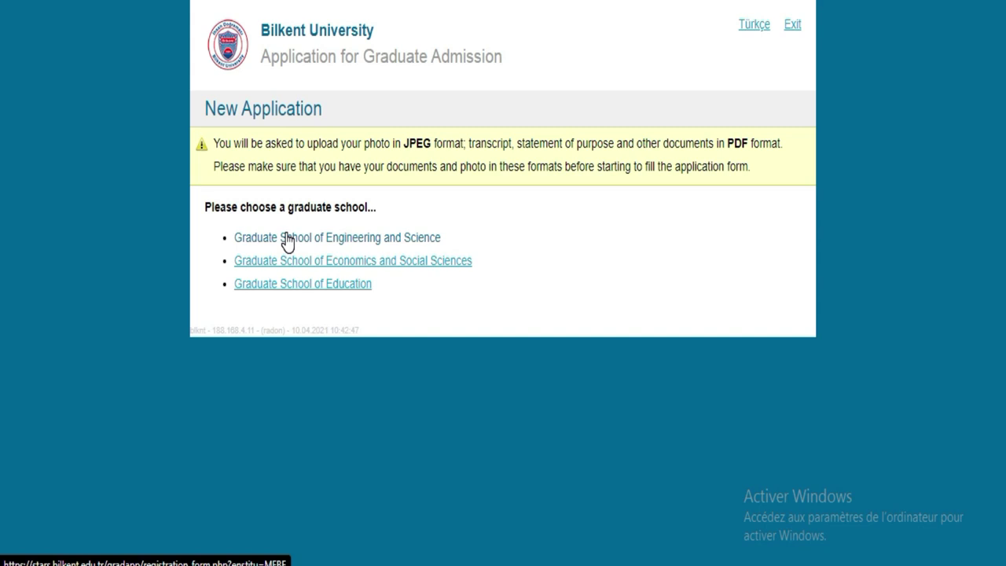
{"action": "left_click", "coordinate": [286, 238]}
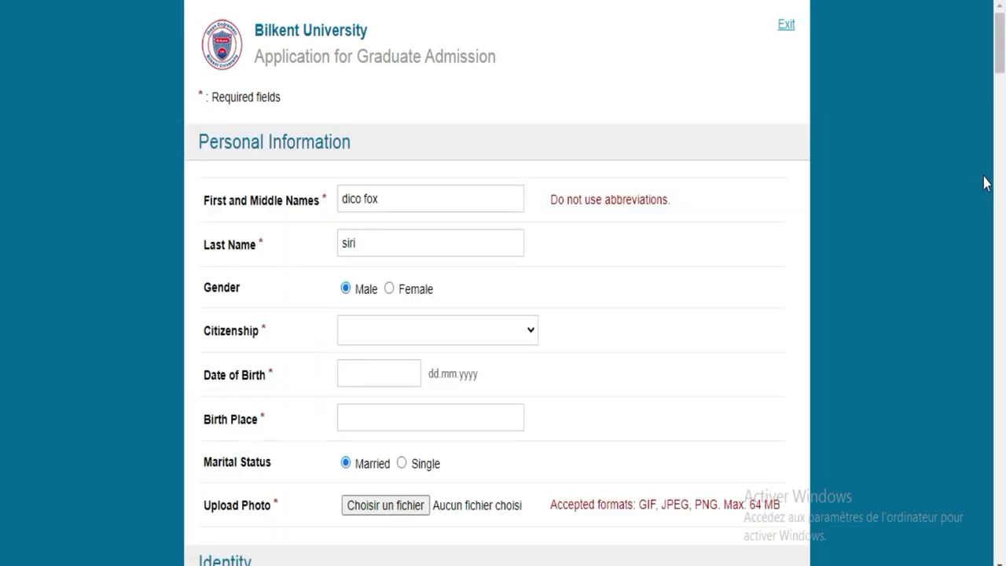
{"action": "scroll", "coordinate": [2, 86], "scroll_direction": "down", "scroll_amount": 3}
{"action": "scroll", "coordinate": [1, 94], "scroll_direction": "down", "scroll_amount": 11}
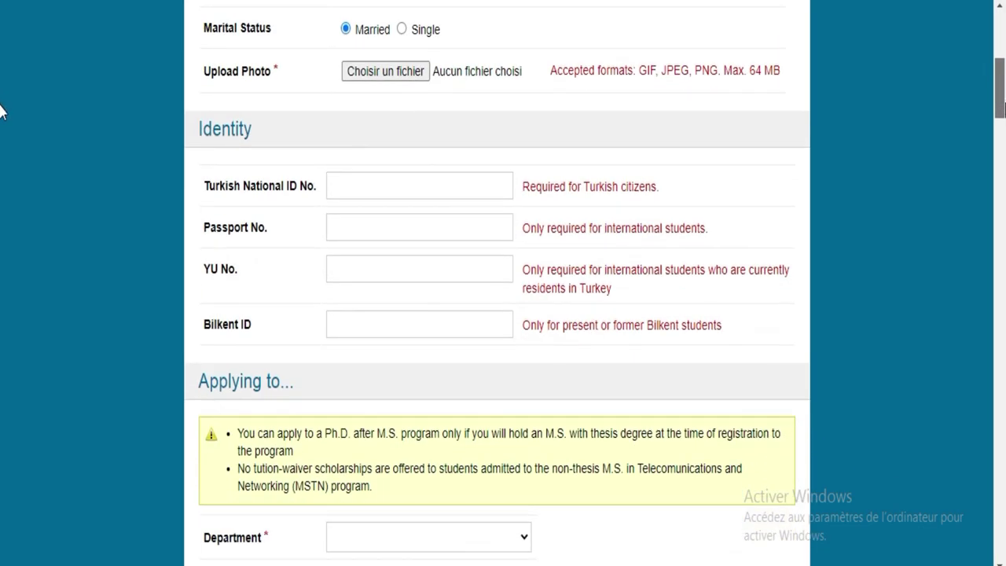
{"action": "scroll", "coordinate": [2, 236], "scroll_direction": "down", "scroll_amount": 15}
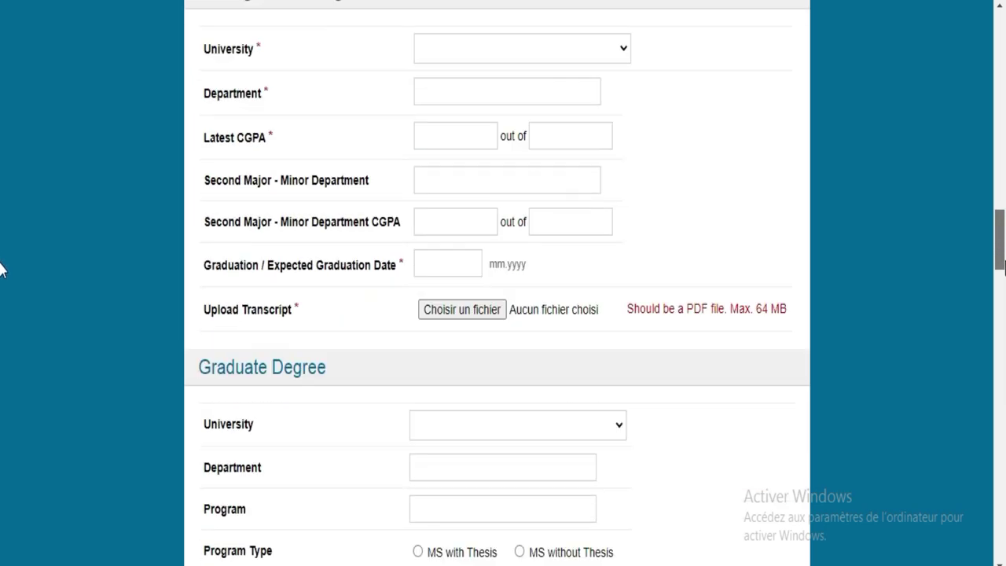
{"action": "scroll", "coordinate": [1, 342], "scroll_direction": "down", "scroll_amount": 10}
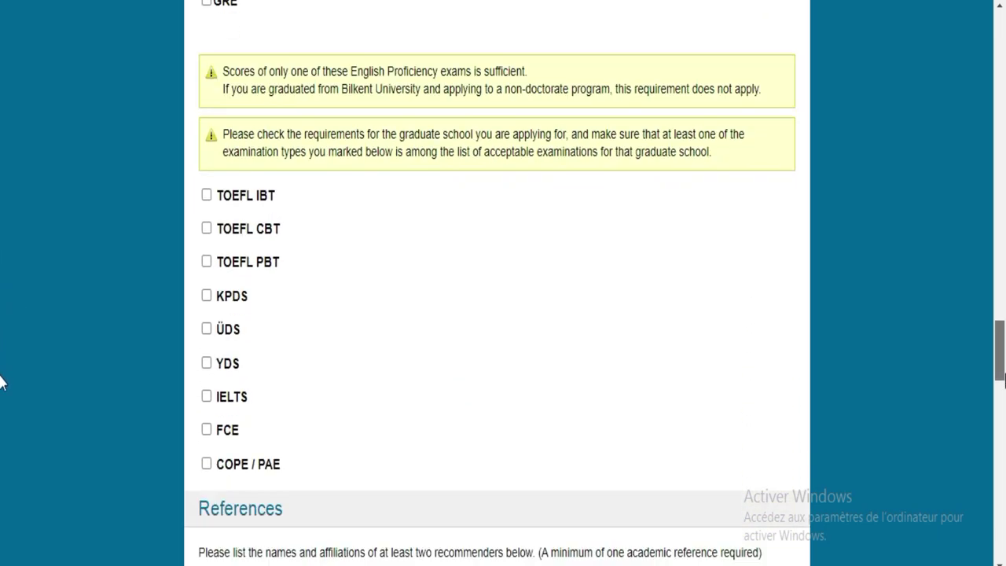
{"action": "scroll", "coordinate": [2, 414], "scroll_direction": "down", "scroll_amount": 11}
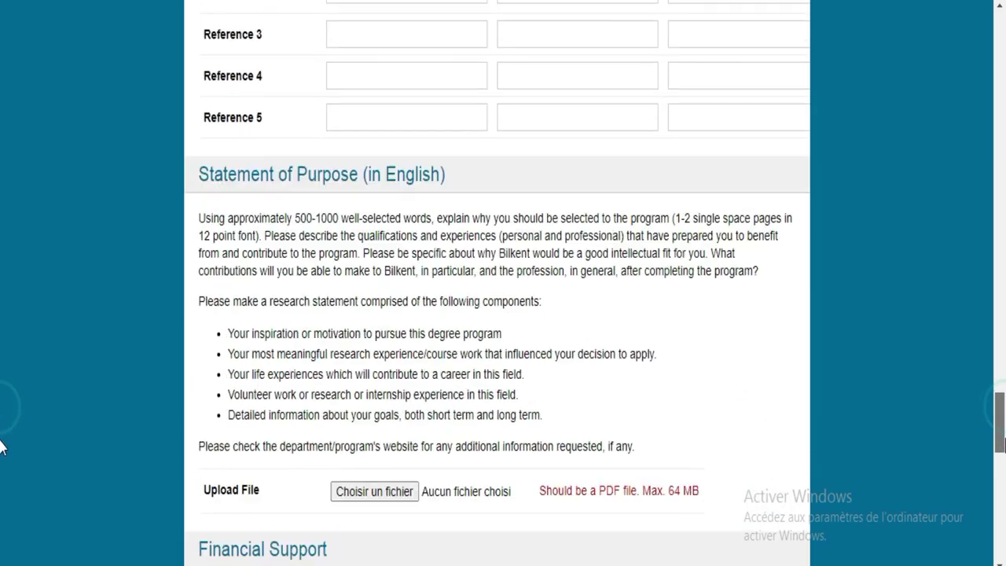
{"action": "scroll", "coordinate": [2, 504], "scroll_direction": "down", "scroll_amount": 4}
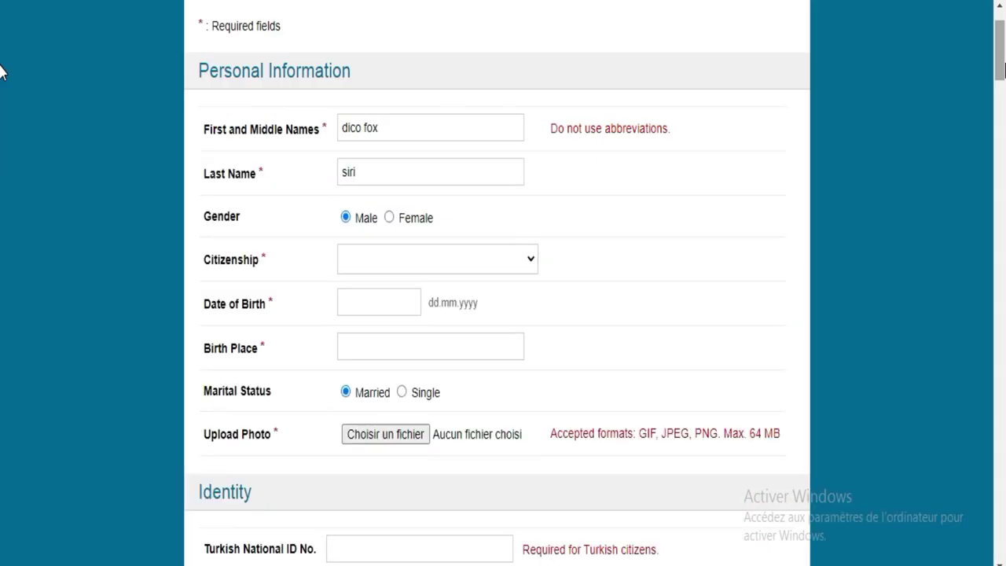
{"action": "scroll", "coordinate": [1, 63], "scroll_direction": "up", "scroll_amount": 2}
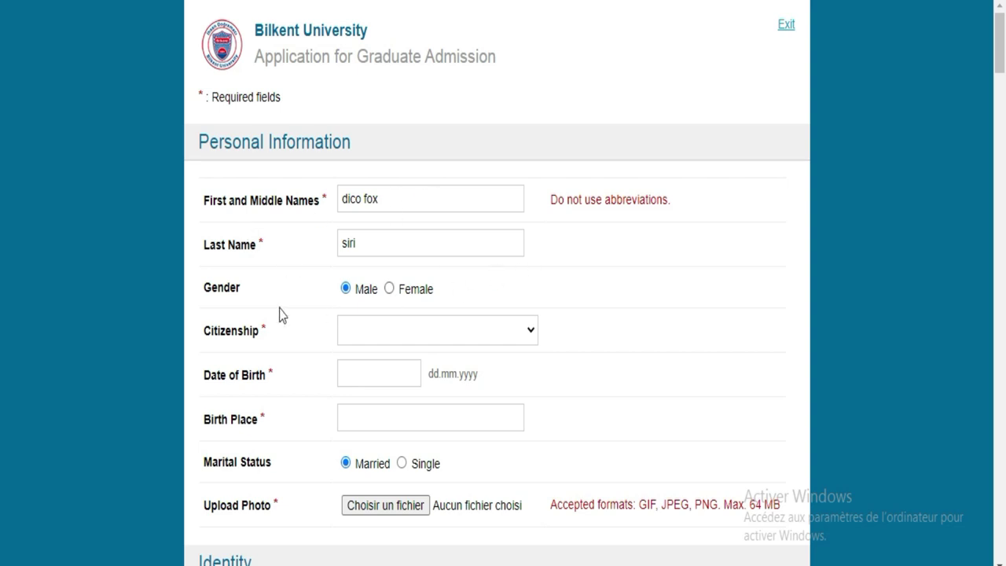
Step: Pick COTE D'LVOIRE from the Citizenship list by typing 'cot'
{"action": "left_click", "coordinate": [388, 336]}
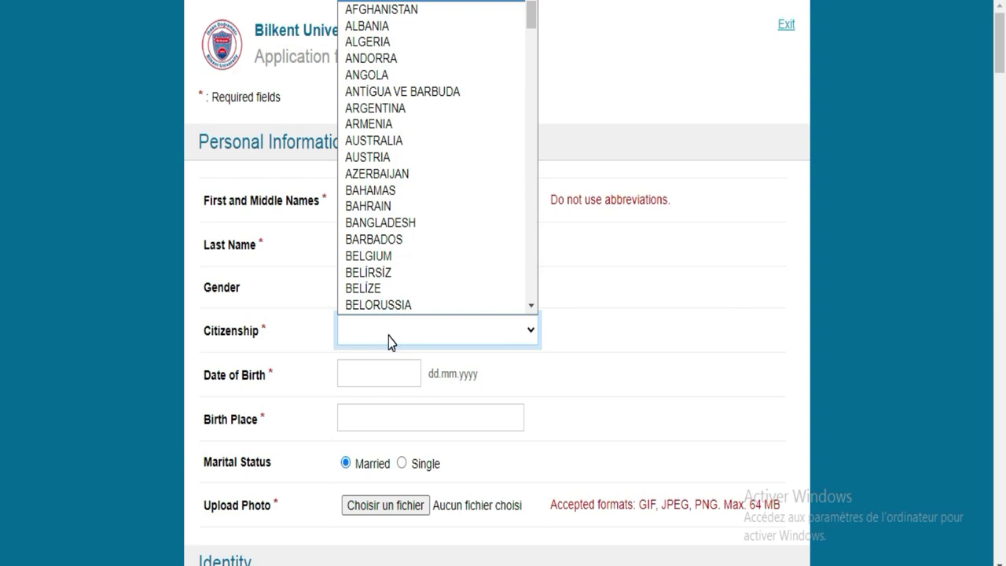
{"action": "type", "text": "cot"}
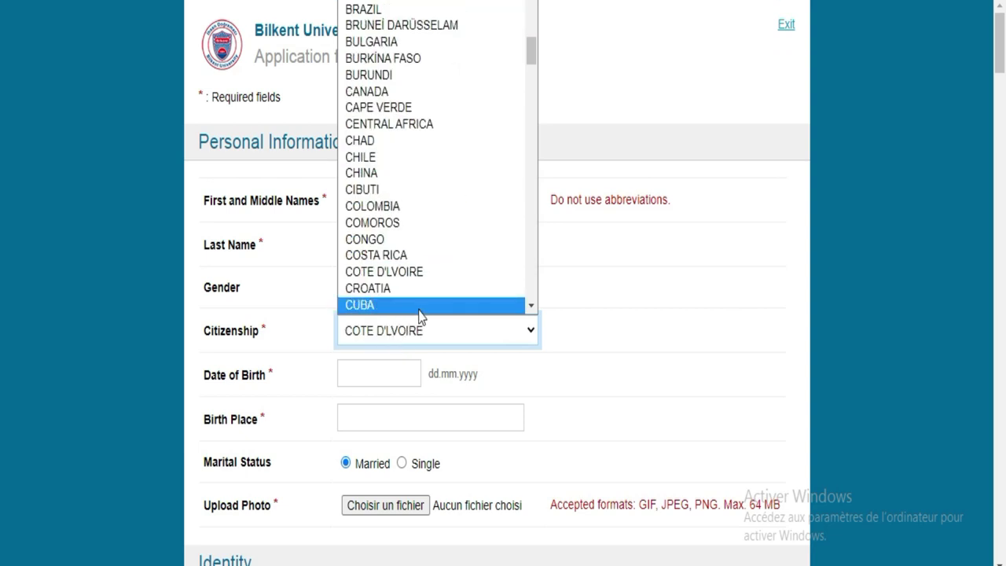
{"action": "left_click", "coordinate": [403, 271]}
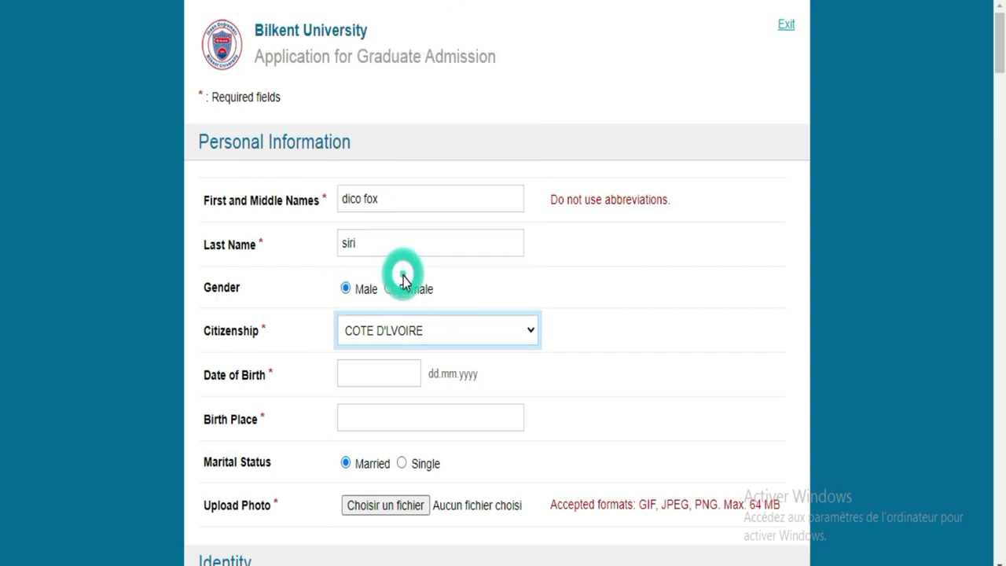
{"action": "left_click", "coordinate": [386, 373]}
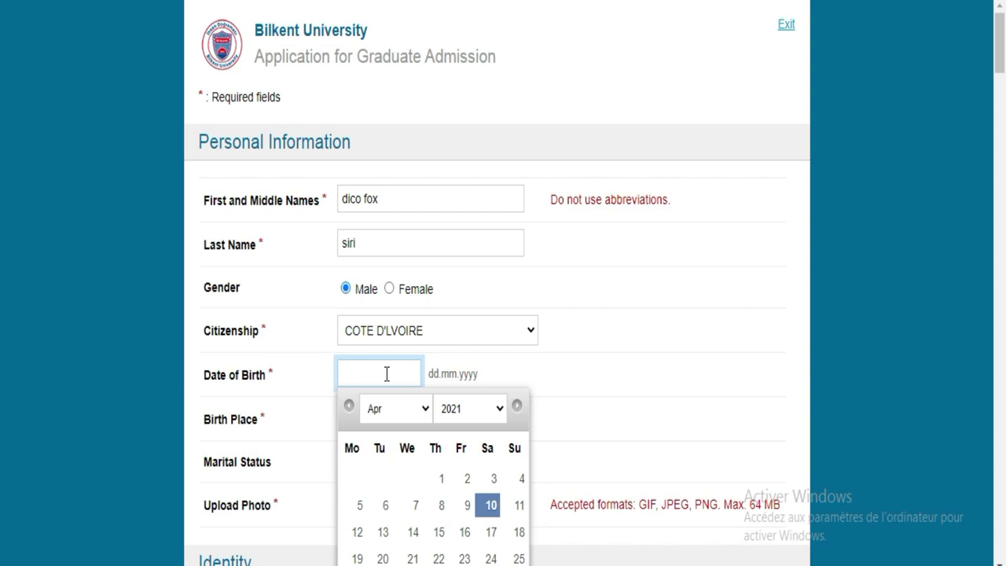
Step: Pick day 10 for Date of Birth, then switch the calendar year to 2001
{"action": "type", "text": "2001"}
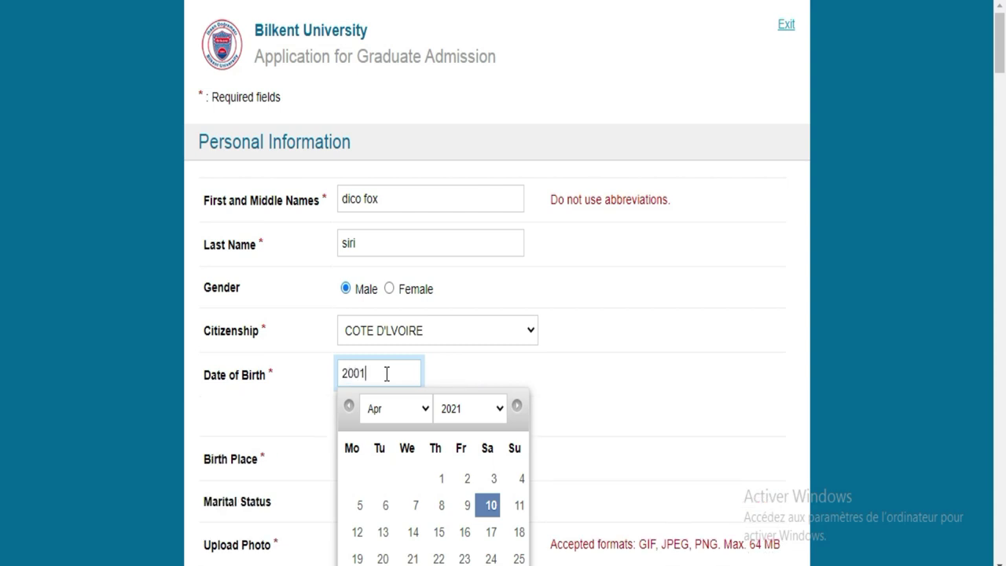
{"action": "left_click", "coordinate": [491, 506]}
{"action": "left_click", "coordinate": [396, 376]}
{"action": "left_click", "coordinate": [500, 408]}
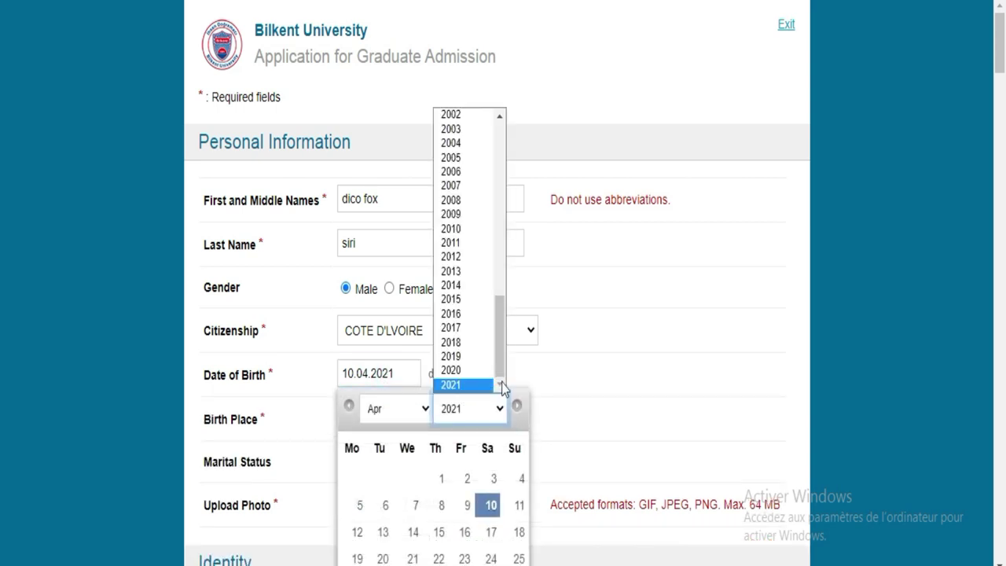
{"action": "left_click_drag", "start_coordinate": [499, 355], "coordinate": [494, 289]}
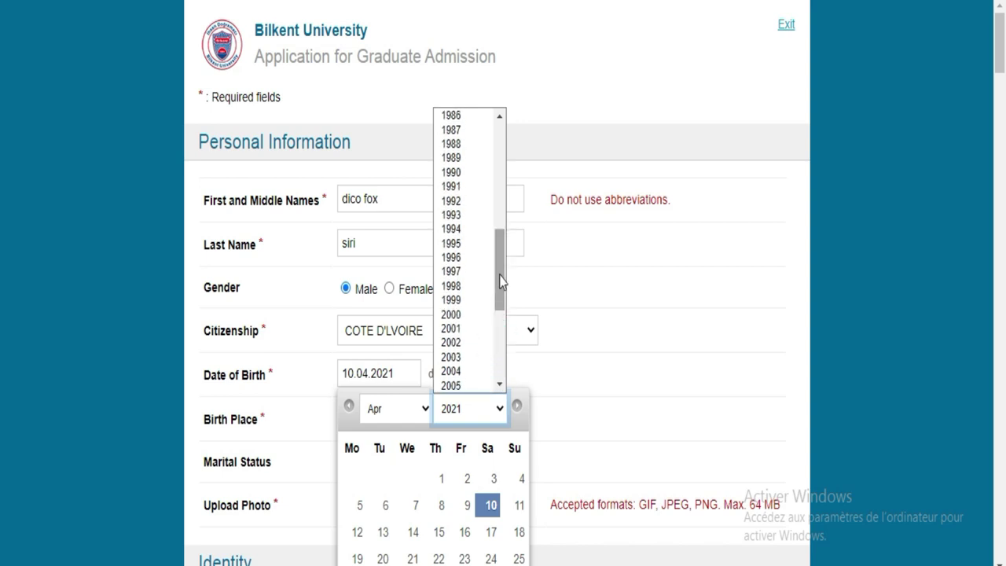
{"action": "left_click", "coordinate": [471, 330]}
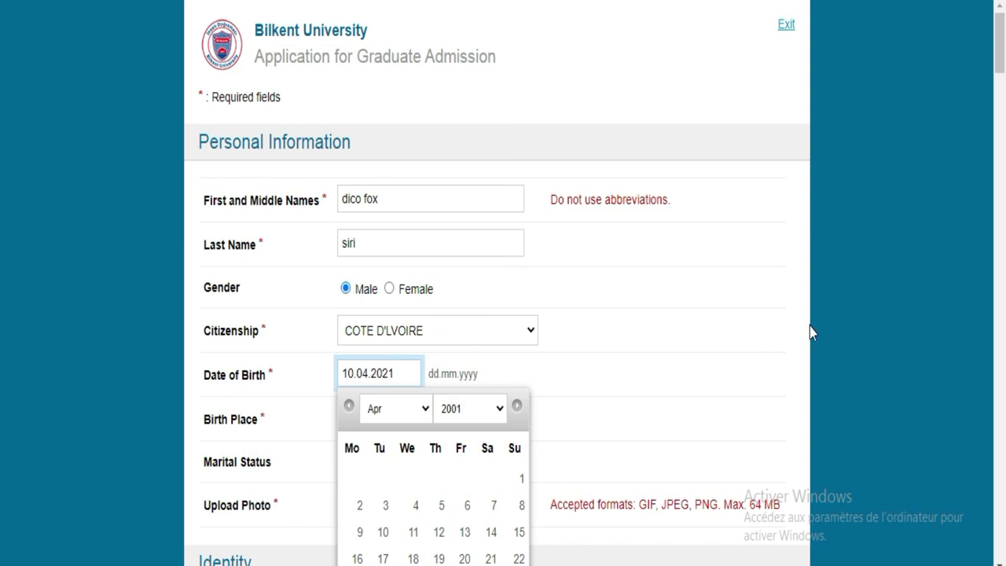
{"action": "scroll", "coordinate": [2, 60], "scroll_direction": "down", "scroll_amount": 3}
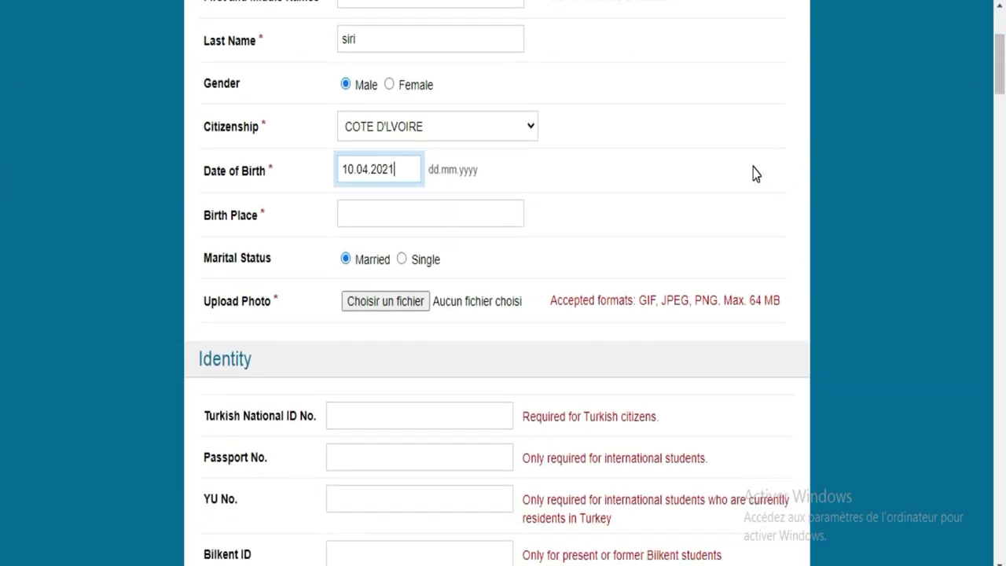
Step: Enter abidjan as Birth Place and select Single for Marital Status
{"action": "left_click", "coordinate": [472, 217]}
{"action": "type", "text": "a"}
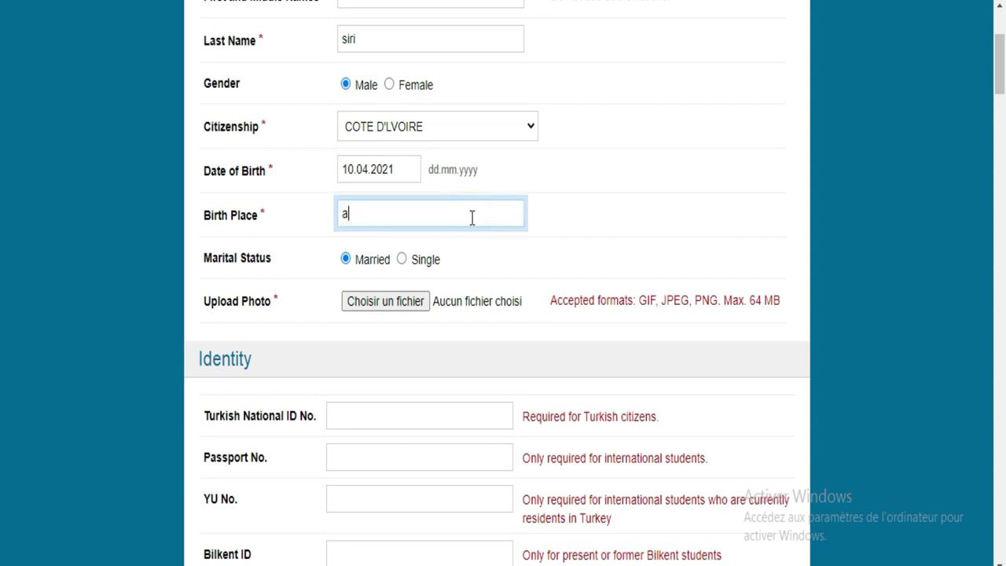
{"action": "type", "text": "bidjan"}
{"action": "scroll", "coordinate": [1000, 67], "scroll_direction": "down", "scroll_amount": 1}
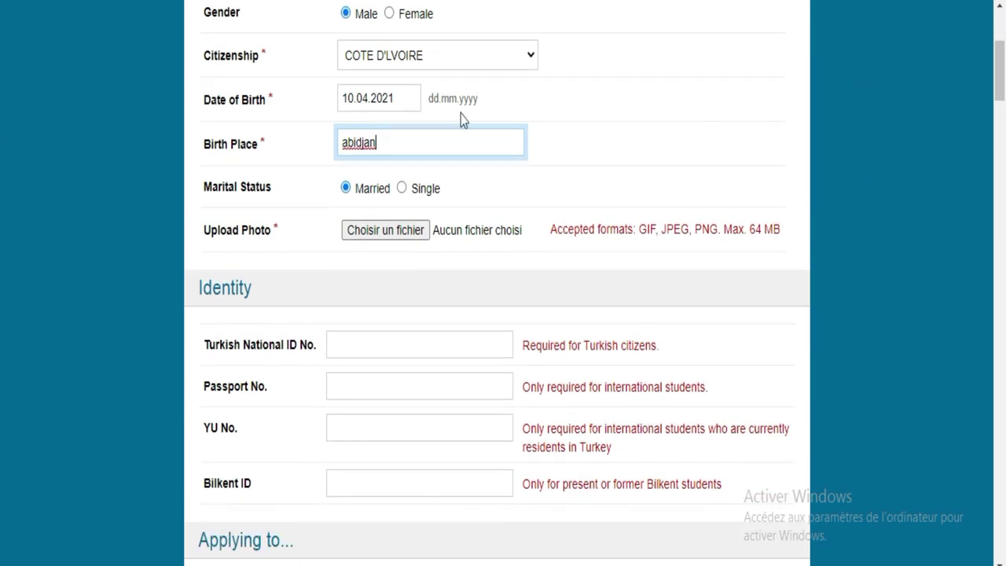
{"action": "left_click", "coordinate": [401, 188]}
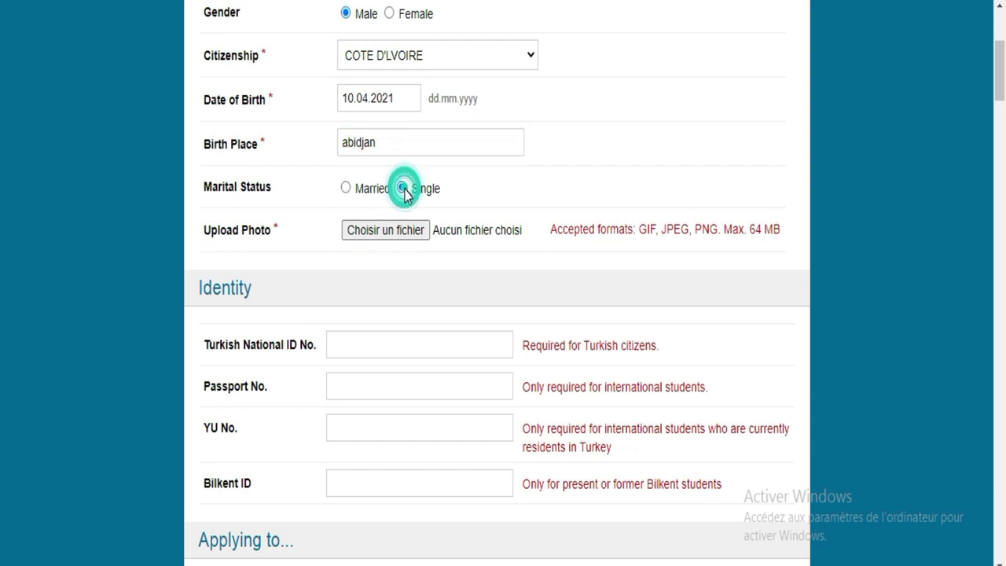
Step: Attach the passport photo Photo-pa...0778.JPG from Téléchargements as Upload Photo
{"action": "left_click", "coordinate": [385, 230]}
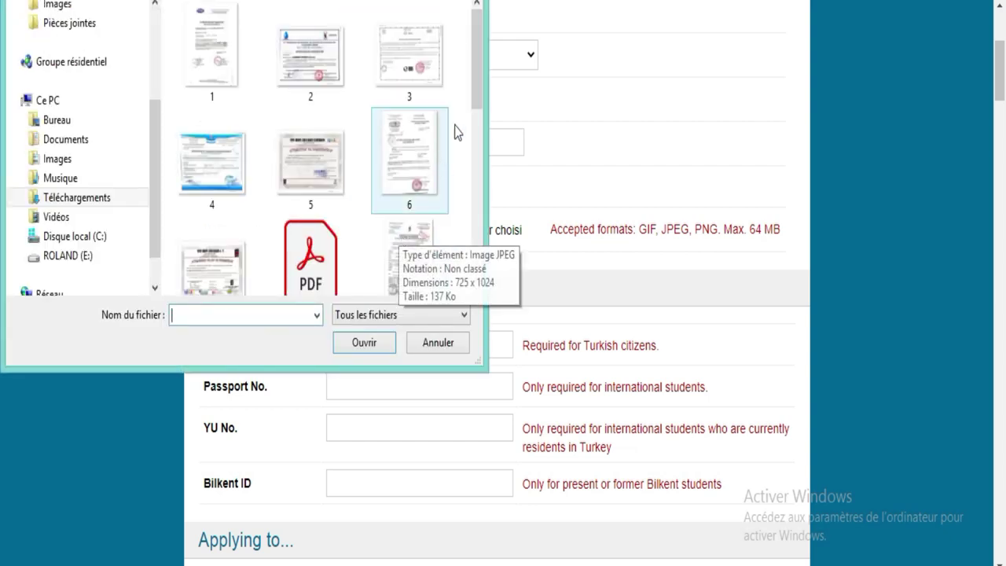
{"action": "left_click_drag", "start_coordinate": [477, 70], "coordinate": [478, 201]}
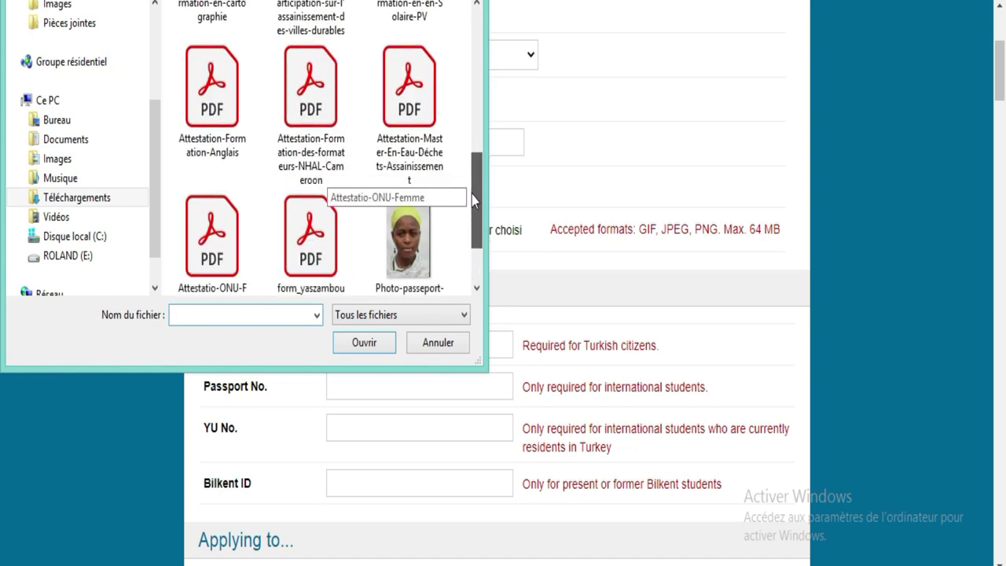
{"action": "left_click", "coordinate": [404, 224]}
{"action": "double_click", "coordinate": [404, 224]}
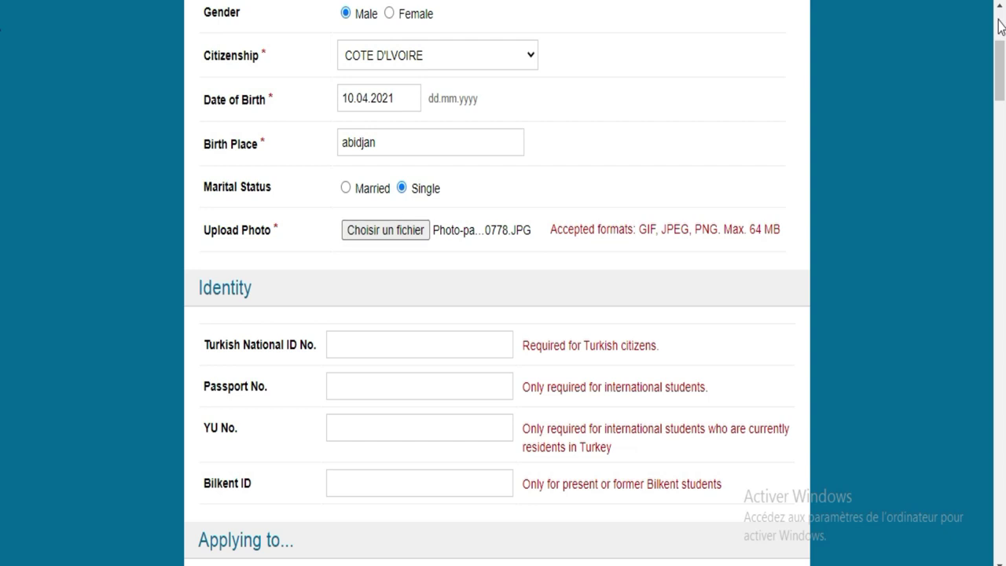
{"action": "scroll", "coordinate": [1, 75], "scroll_direction": "down", "scroll_amount": 2}
{"action": "scroll", "coordinate": [2, 70], "scroll_direction": "up", "scroll_amount": 1}
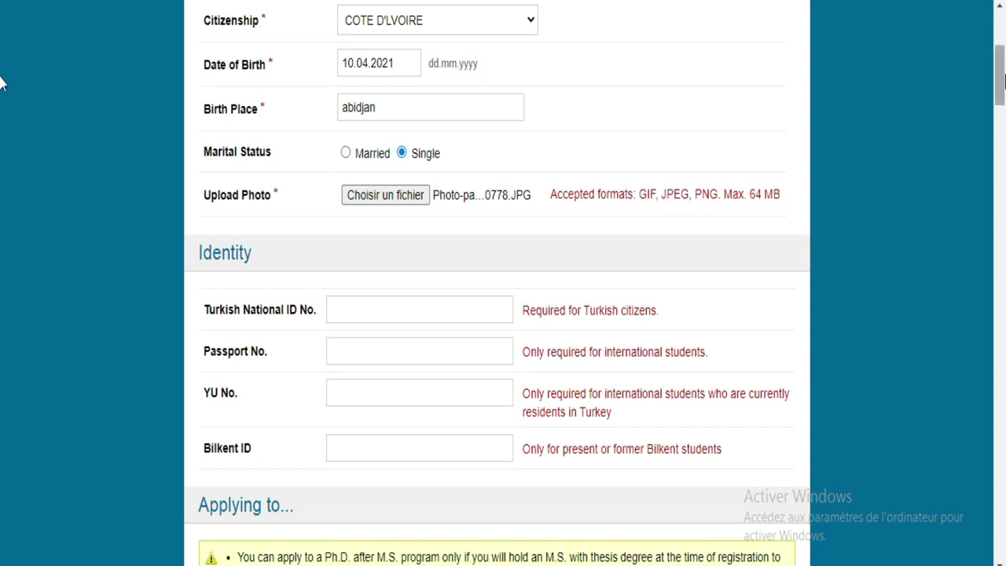
Step: Enter the applicant's passport number in the Identity section's Passport No. field
{"action": "scroll", "coordinate": [1, 91], "scroll_direction": "down", "scroll_amount": 2}
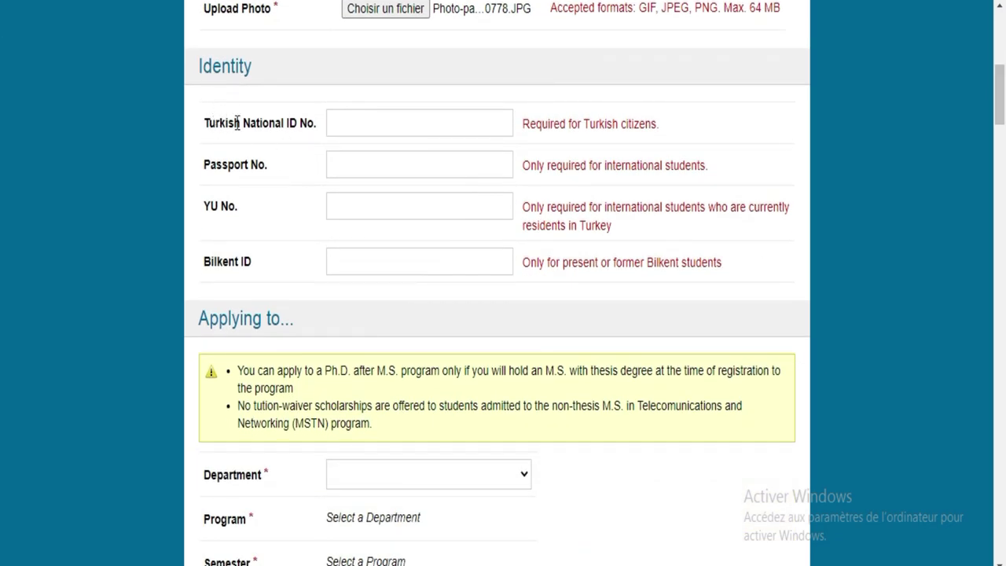
{"action": "left_click", "coordinate": [345, 118]}
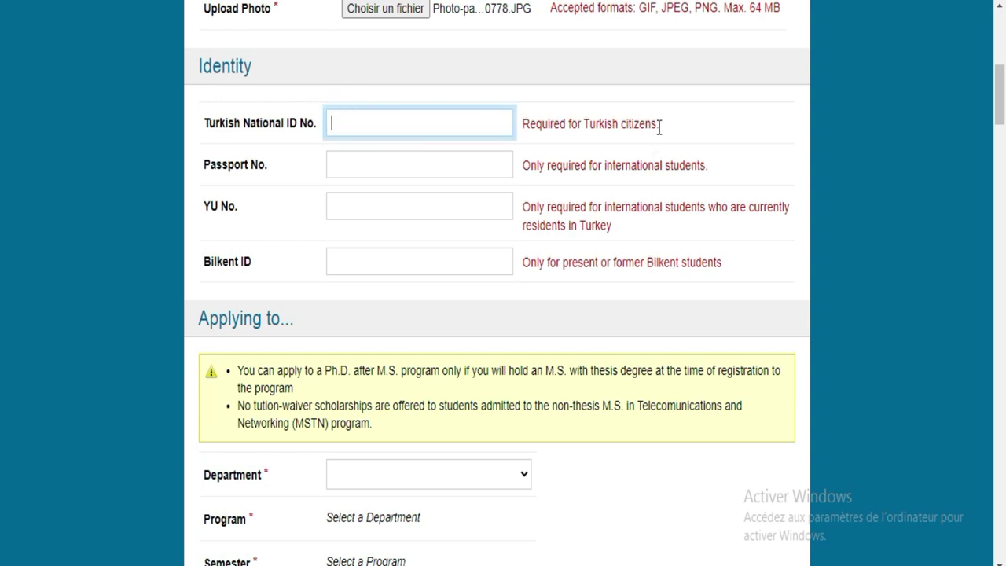
{"action": "left_click_drag", "start_coordinate": [660, 124], "coordinate": [587, 121]}
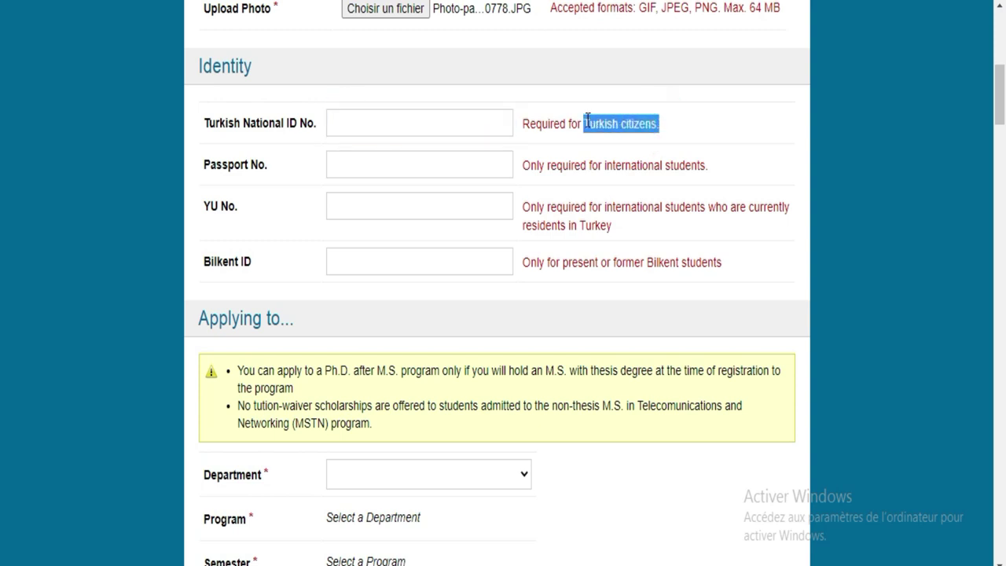
{"action": "left_click", "coordinate": [473, 164]}
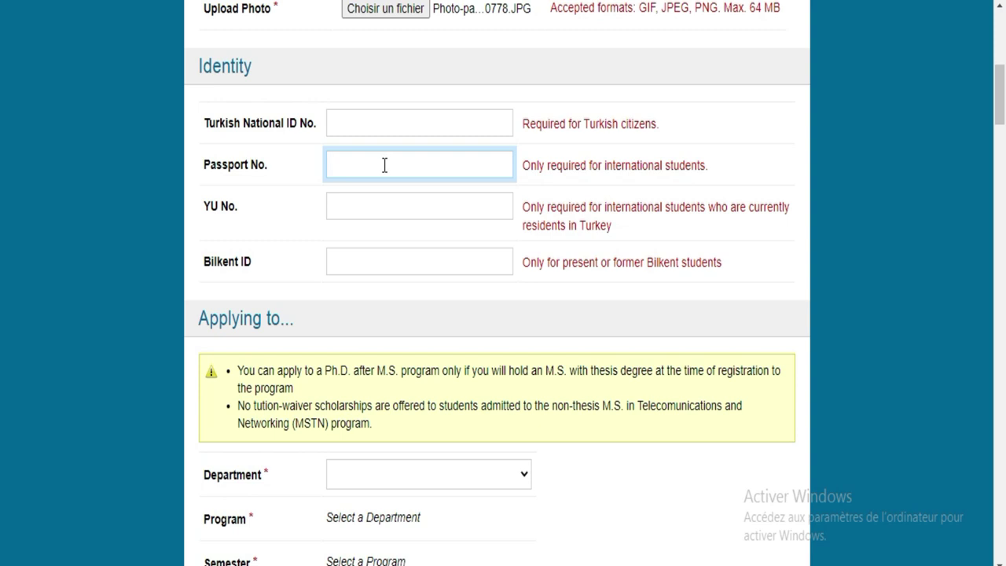
Step: Move into the empty YU No. field and scroll down to the Applying to... section
{"action": "left_click_drag", "start_coordinate": [616, 229], "coordinate": [522, 213]}
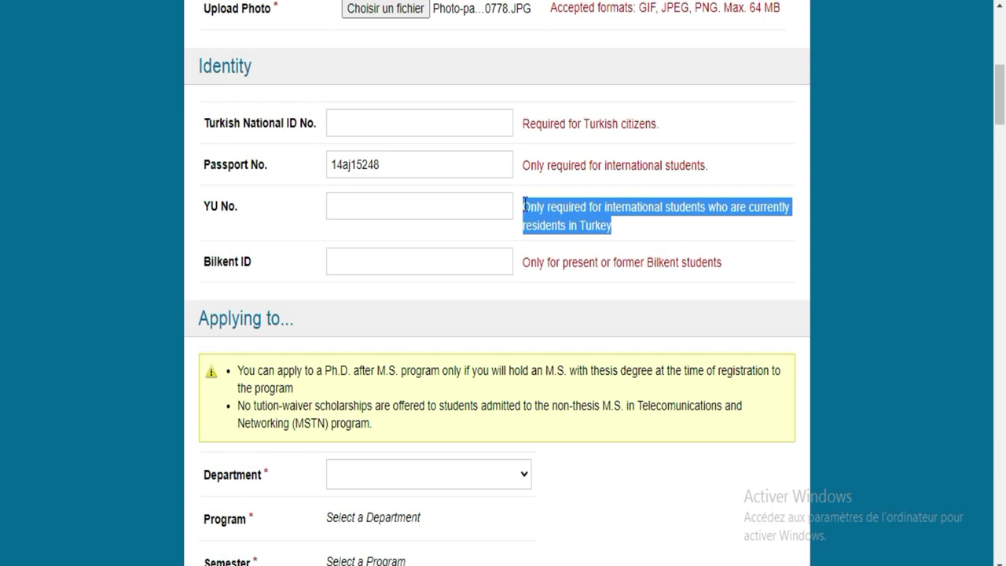
{"action": "left_click_drag", "start_coordinate": [524, 205], "coordinate": [598, 227]}
{"action": "left_click", "coordinate": [450, 207]}
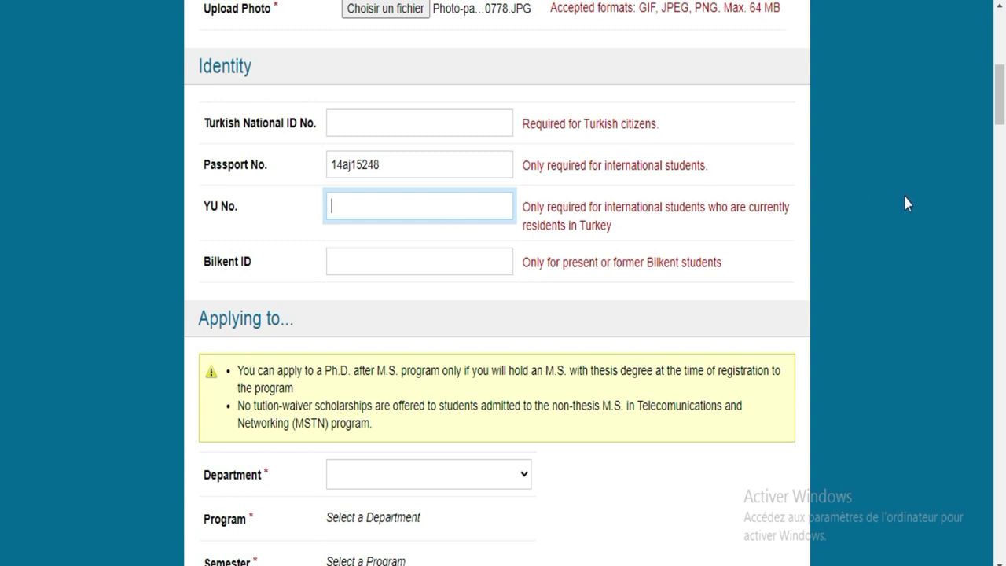
{"action": "left_click_drag", "start_coordinate": [999, 113], "coordinate": [998, 130]}
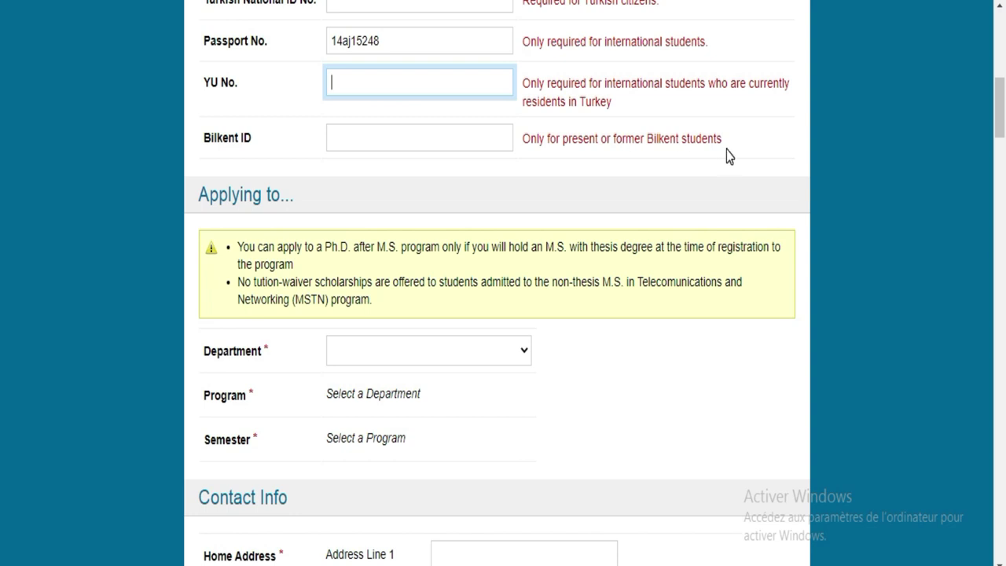
{"action": "scroll", "coordinate": [2, 125], "scroll_direction": "down", "scroll_amount": 1}
{"action": "scroll", "coordinate": [2, 126], "scroll_direction": "up", "scroll_amount": 1}
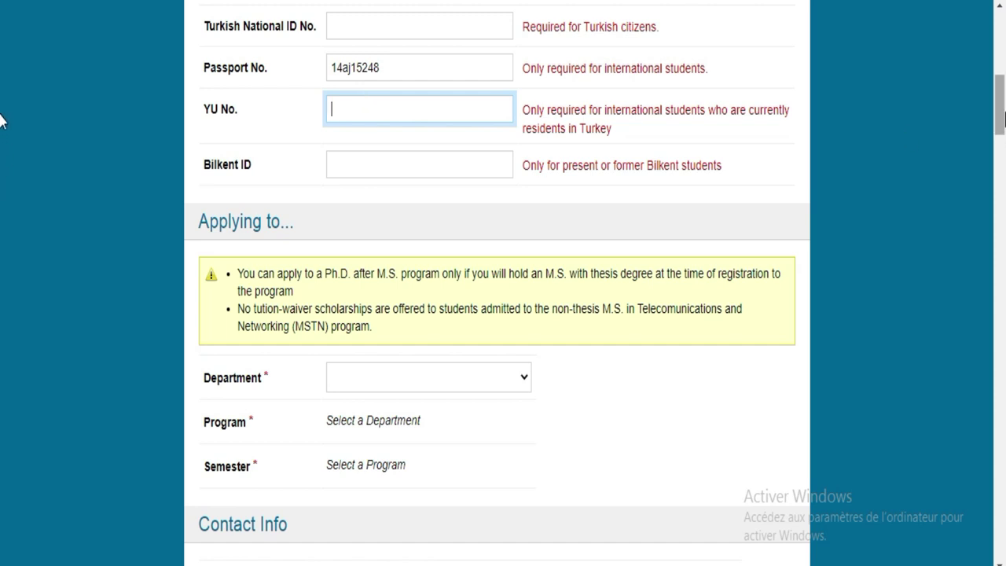
{"action": "scroll", "coordinate": [3, 125], "scroll_direction": "down", "scroll_amount": 2}
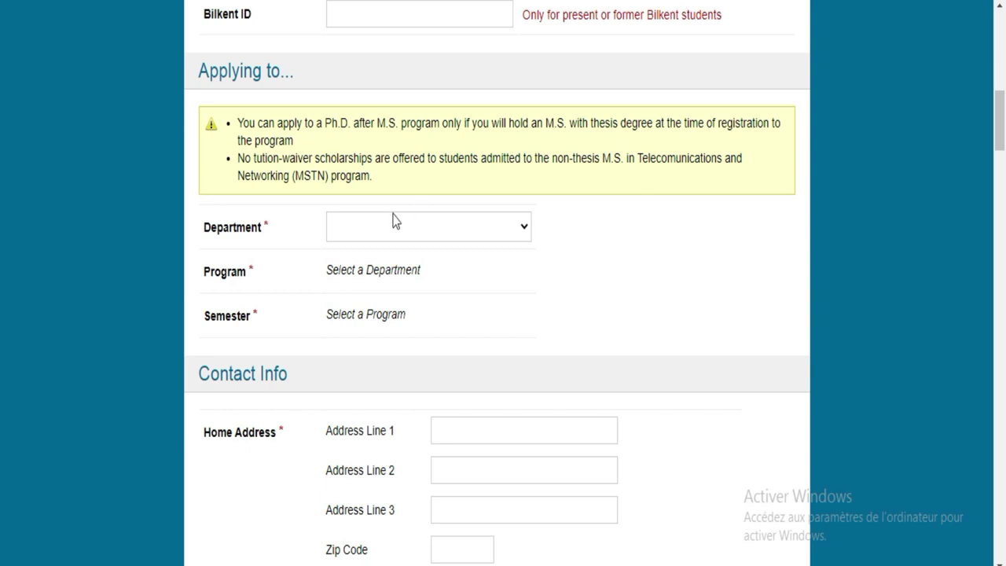
Step: Choose Computer Engineering as department and Master of Science in Computer Engineering as program
{"action": "scroll", "coordinate": [999, 130], "scroll_direction": "down", "scroll_amount": 2}
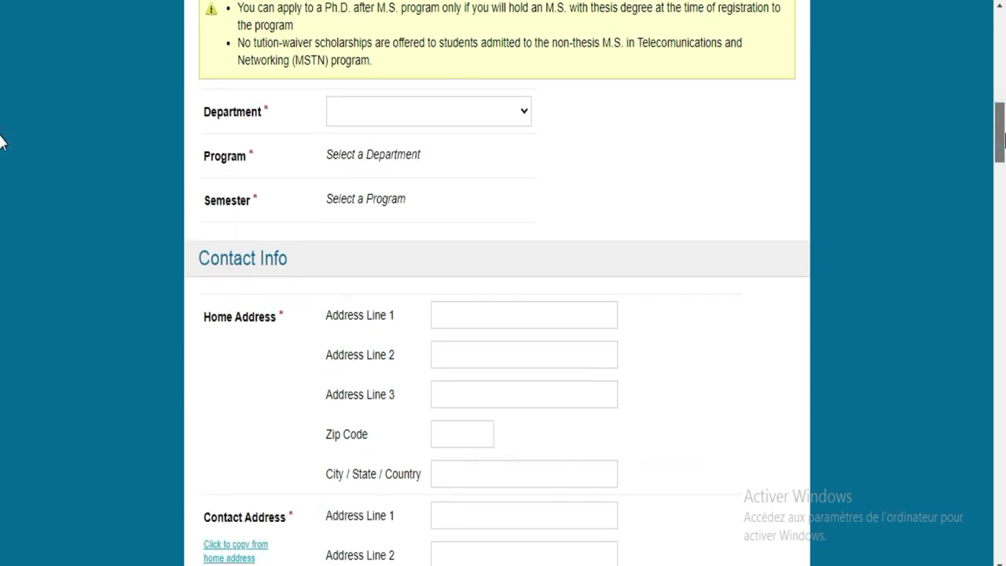
{"action": "scroll", "coordinate": [999, 130], "scroll_direction": "up", "scroll_amount": 1}
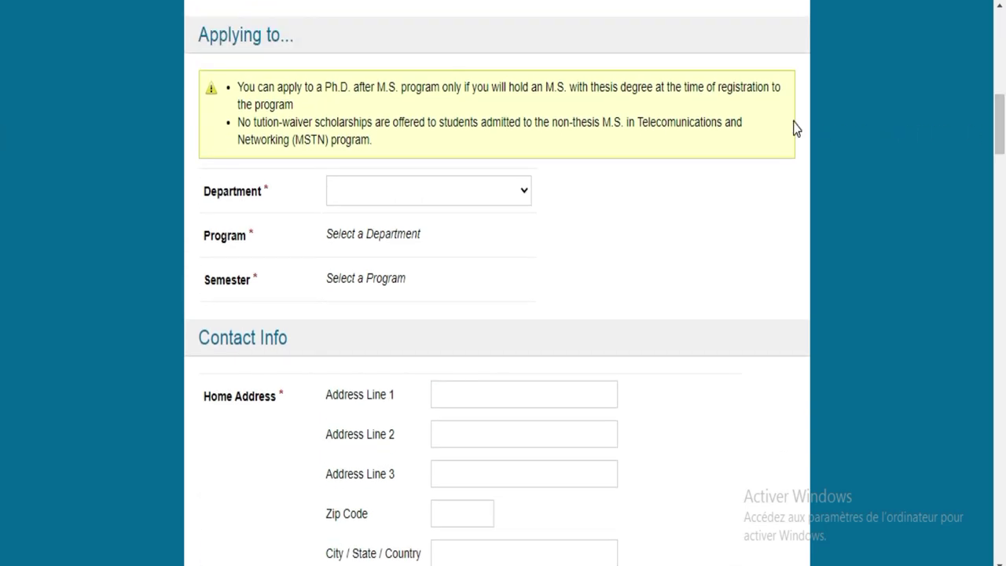
{"action": "left_click", "coordinate": [506, 198]}
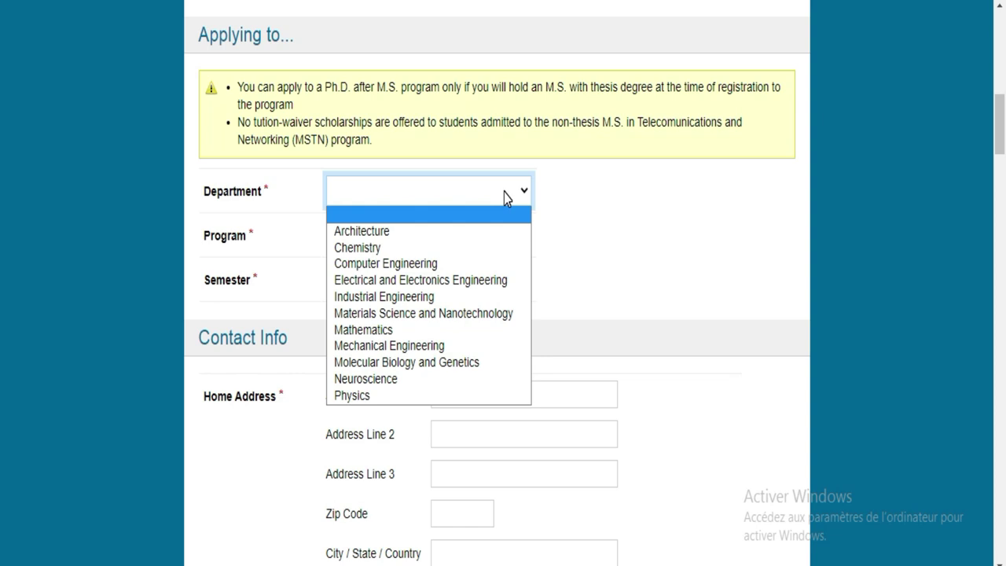
{"action": "left_click", "coordinate": [418, 267]}
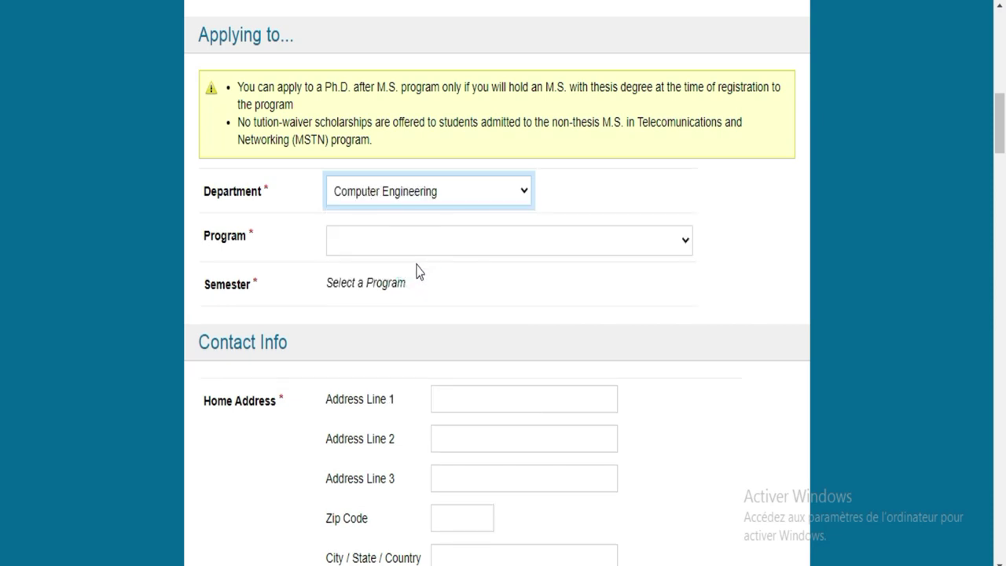
{"action": "left_click", "coordinate": [438, 241]}
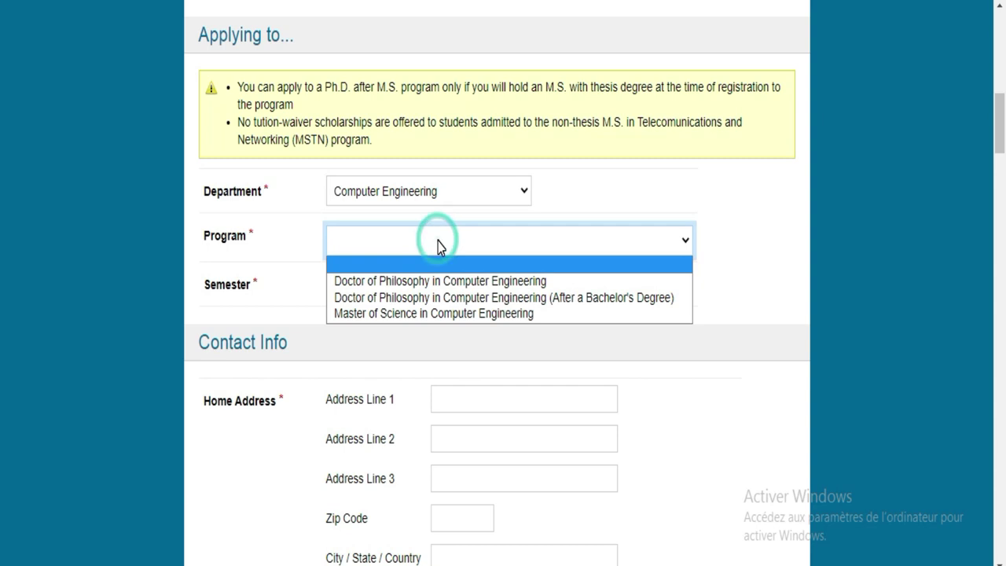
{"action": "left_click", "coordinate": [410, 314]}
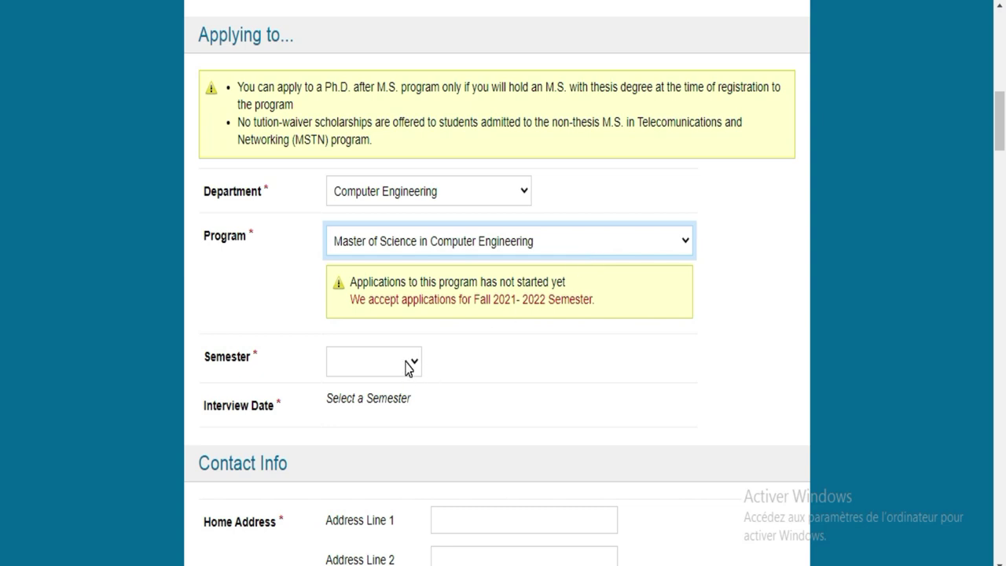
Step: Set the Semester dropdown to 2021-2022 Fall
{"action": "left_click", "coordinate": [408, 368]}
{"action": "left_click", "coordinate": [392, 406]}
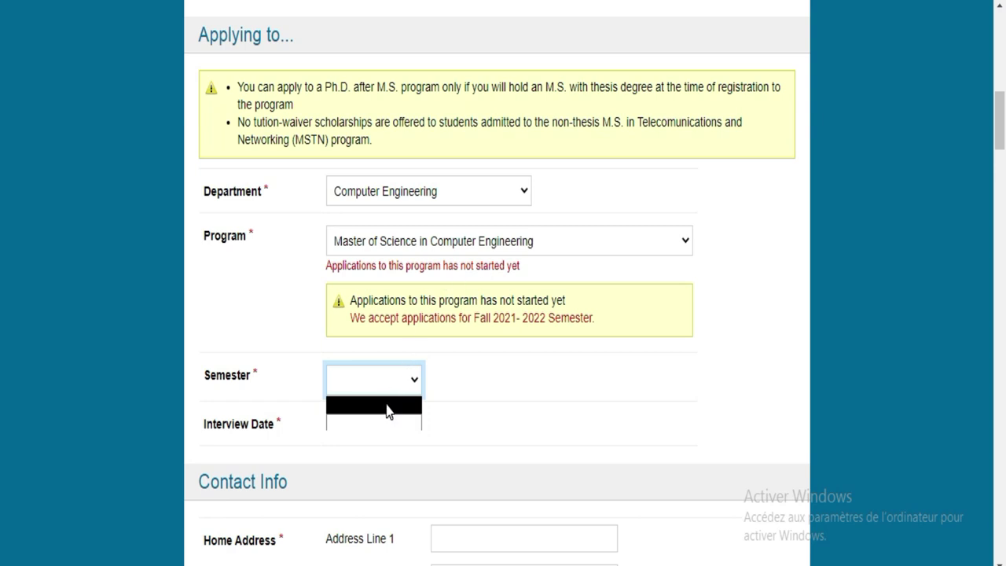
{"action": "scroll", "coordinate": [1, 118], "scroll_direction": "down", "scroll_amount": 3}
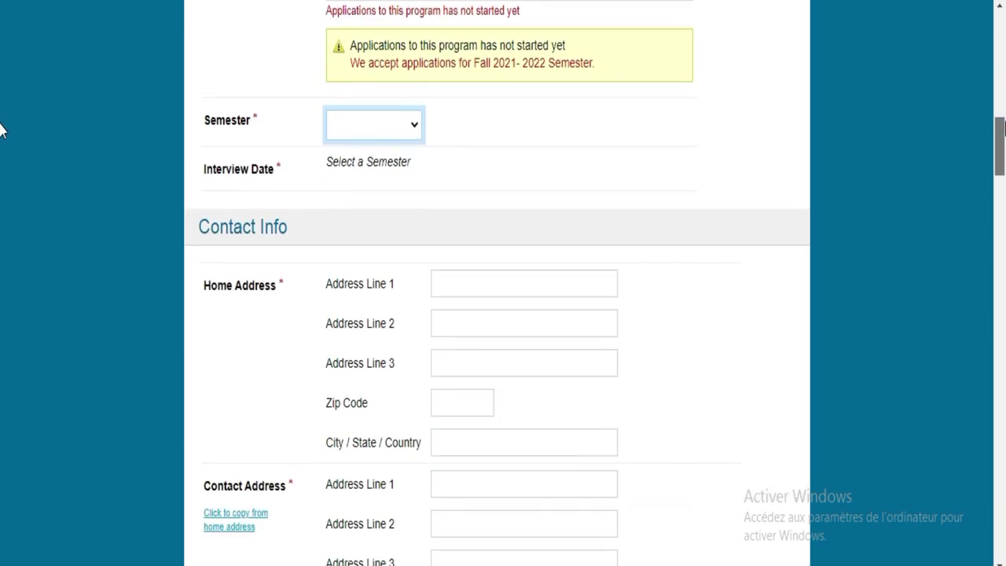
{"action": "left_click", "coordinate": [362, 160]}
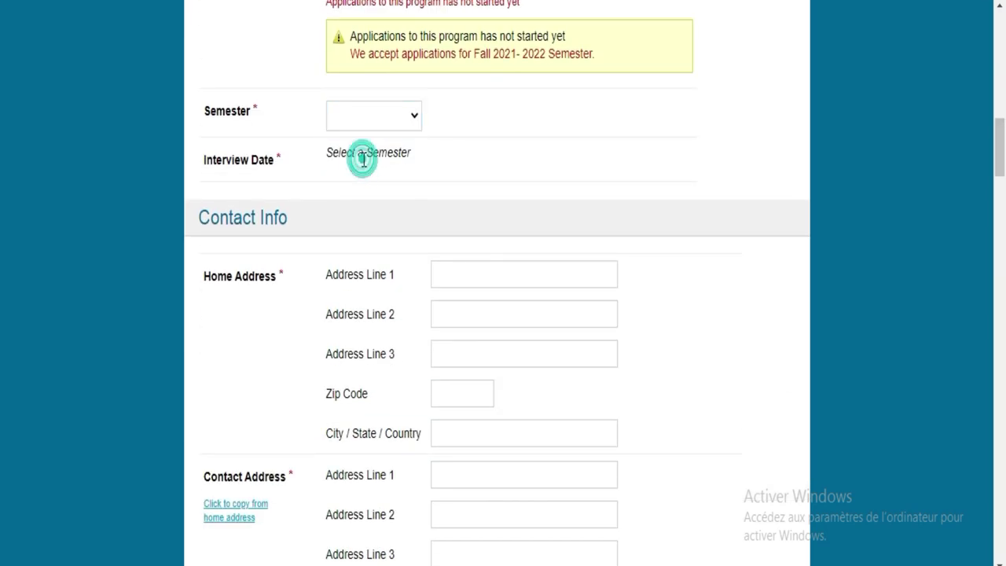
{"action": "left_click", "coordinate": [380, 112]}
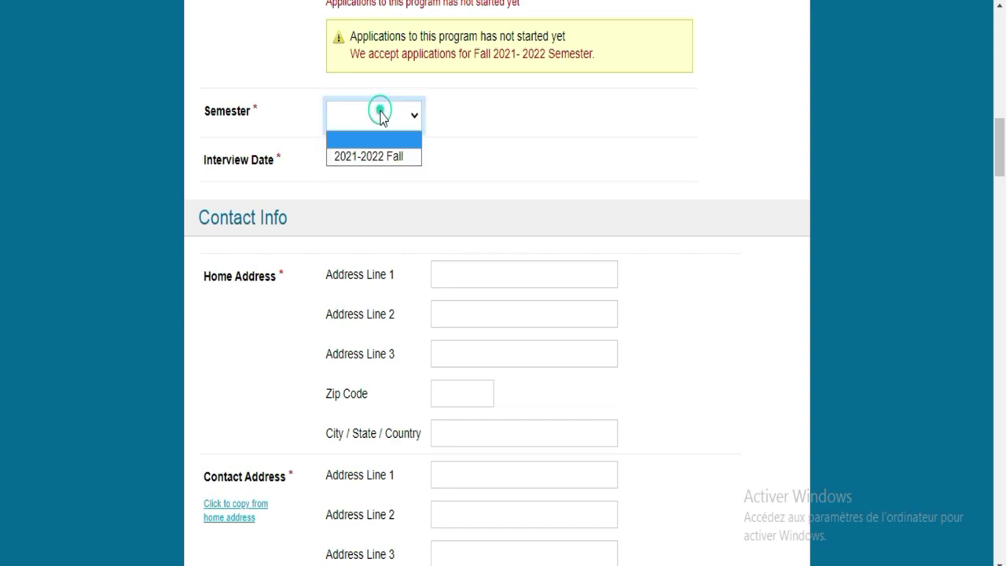
{"action": "left_click", "coordinate": [380, 161]}
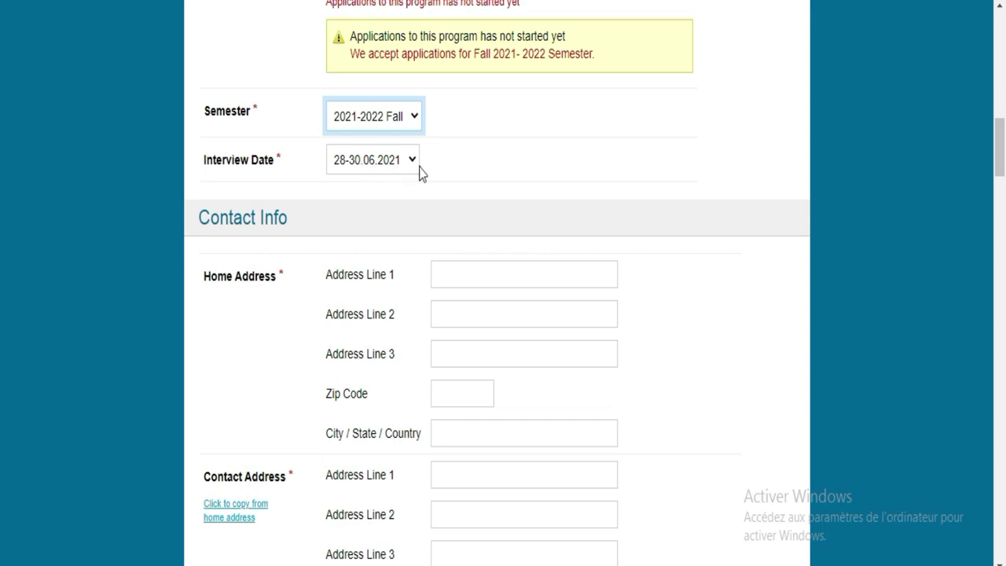
{"action": "left_click_drag", "start_coordinate": [997, 153], "coordinate": [997, 159]}
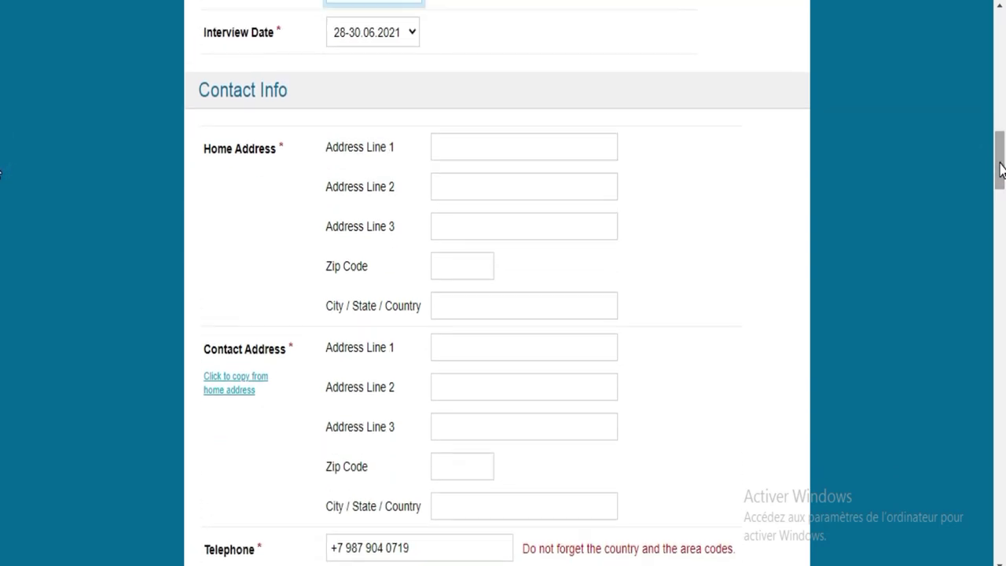
Step: Type the applicant's street address into Home Address Line 1, correcting typos
{"action": "left_click", "coordinate": [532, 152]}
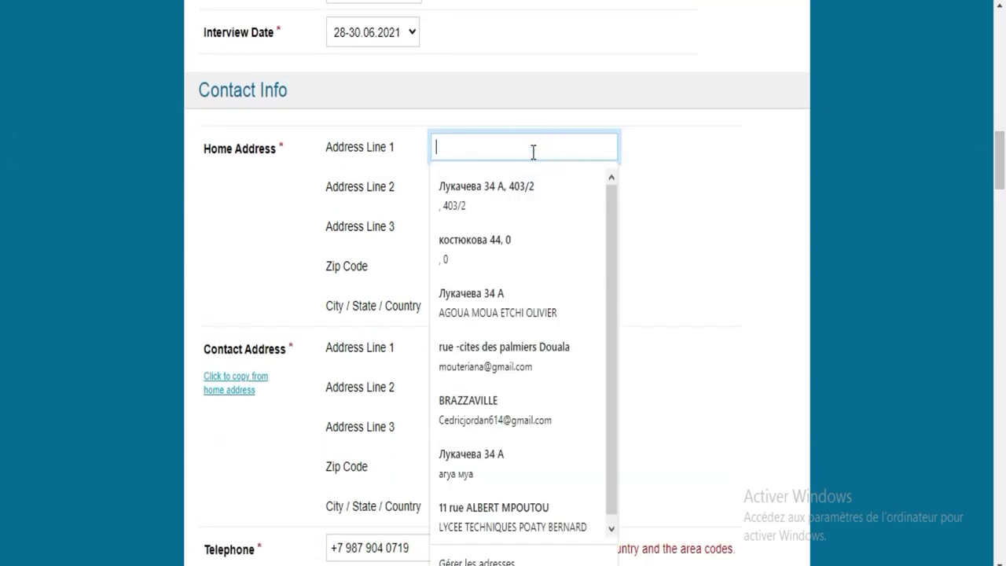
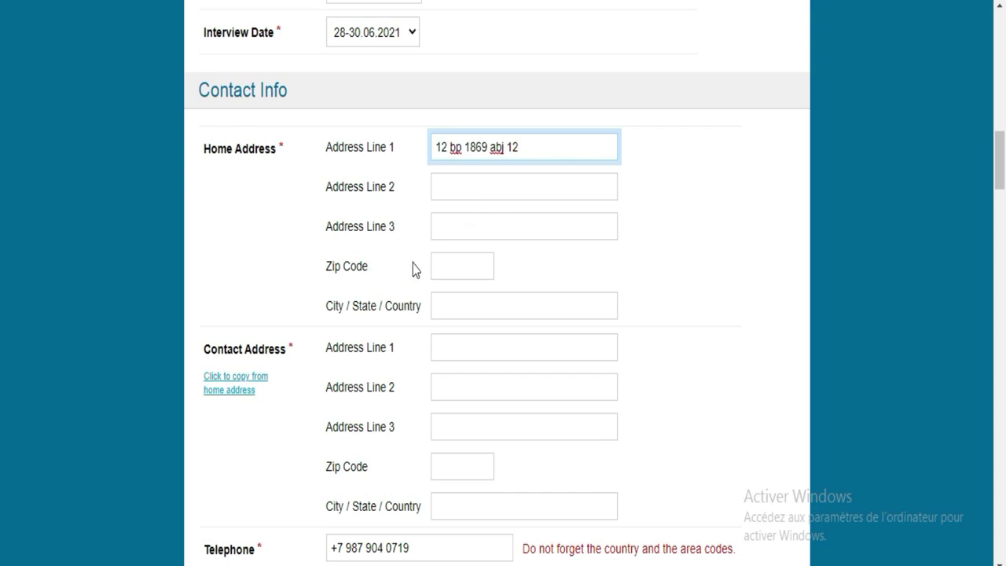
Step: Fill in the home Zip Code and the country in City / State / Country
{"action": "left_click", "coordinate": [455, 262]}
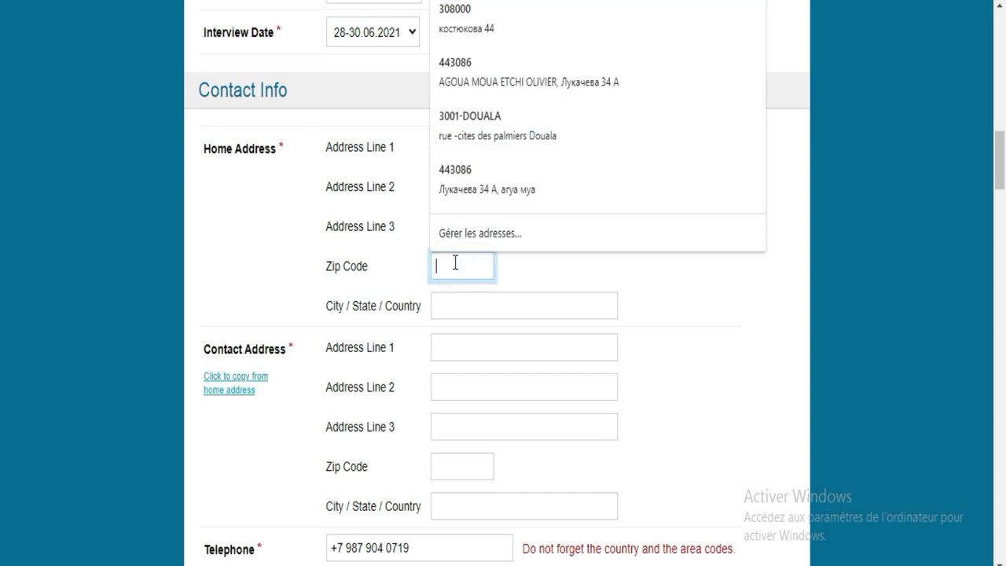
{"action": "type", "text": "005"}
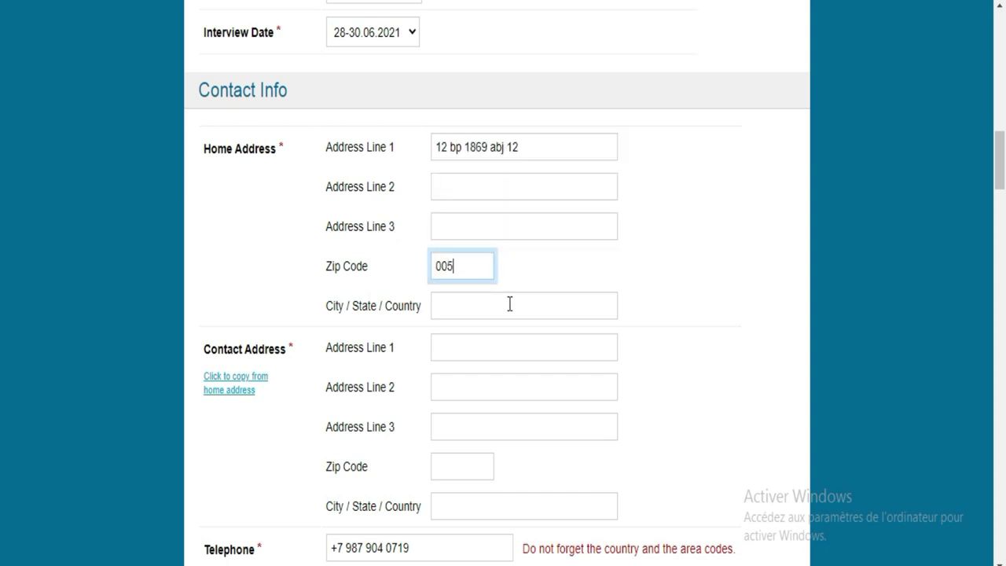
{"action": "left_click", "coordinate": [504, 305]}
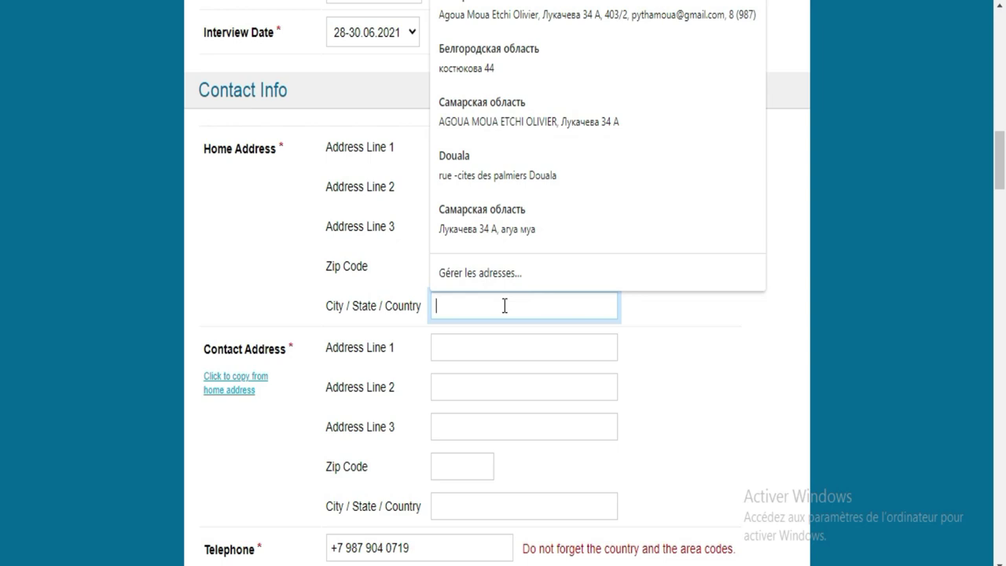
{"action": "type", "text": "cote d'ivoire"}
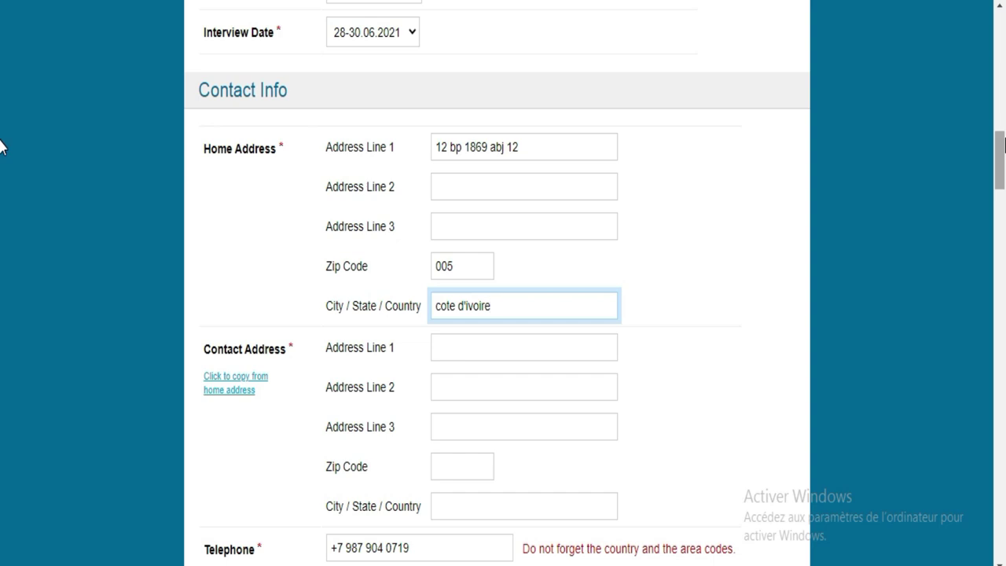
{"action": "scroll", "coordinate": [2, 145], "scroll_direction": "down", "scroll_amount": 3}
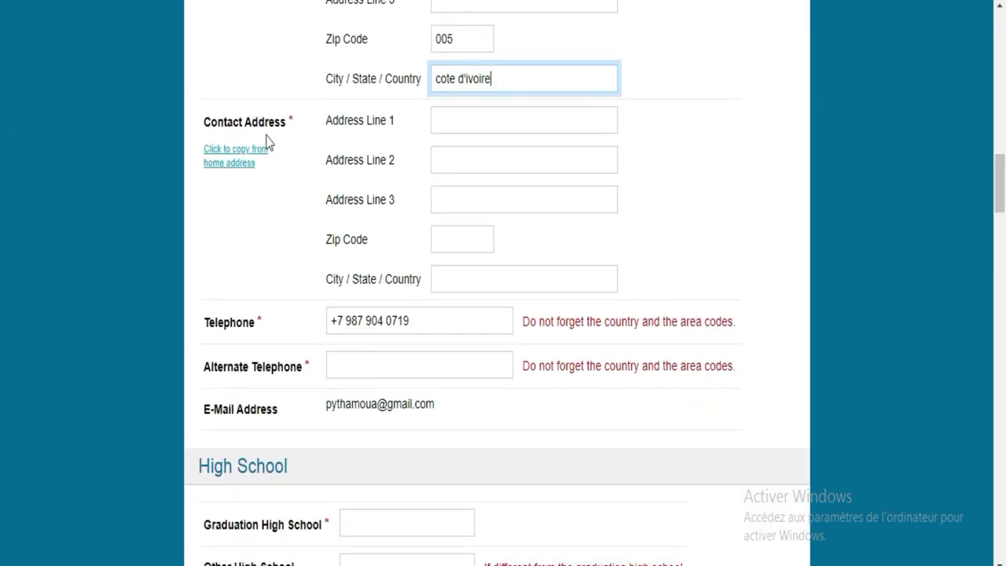
{"action": "left_click", "coordinate": [468, 114]}
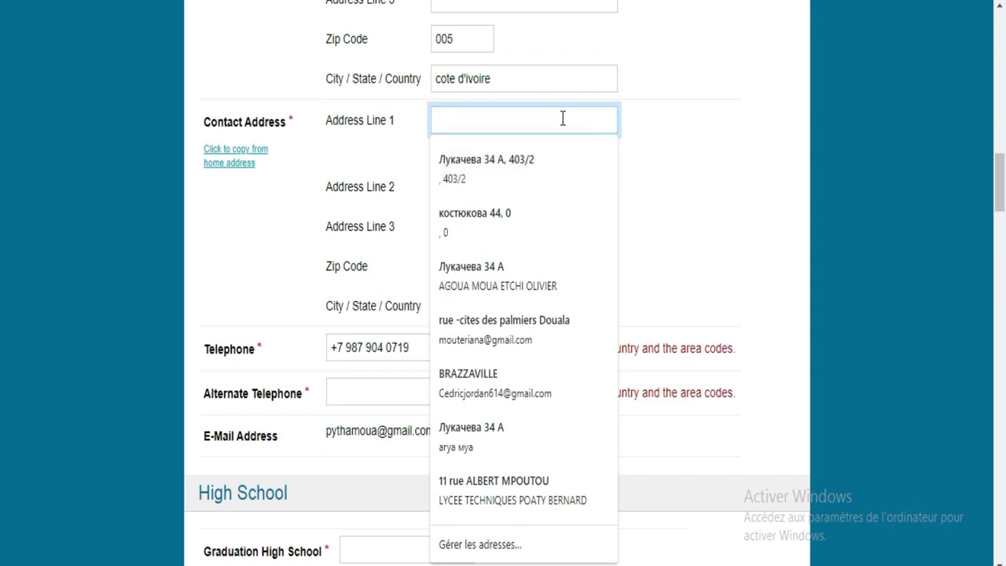
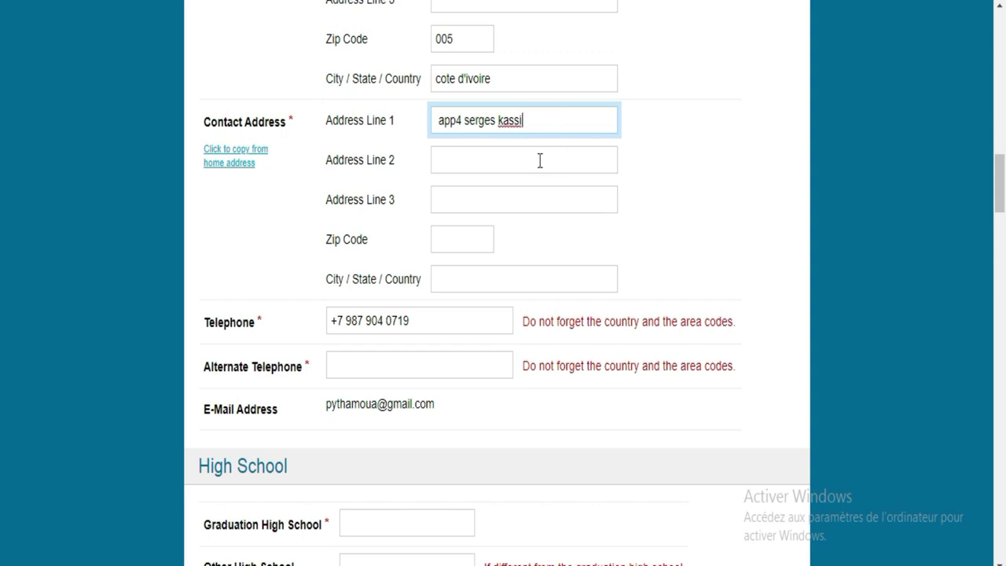
Step: Enter the contact address street line, zip code, and city with country, fixing the country spelling
{"action": "left_click", "coordinate": [477, 239]}
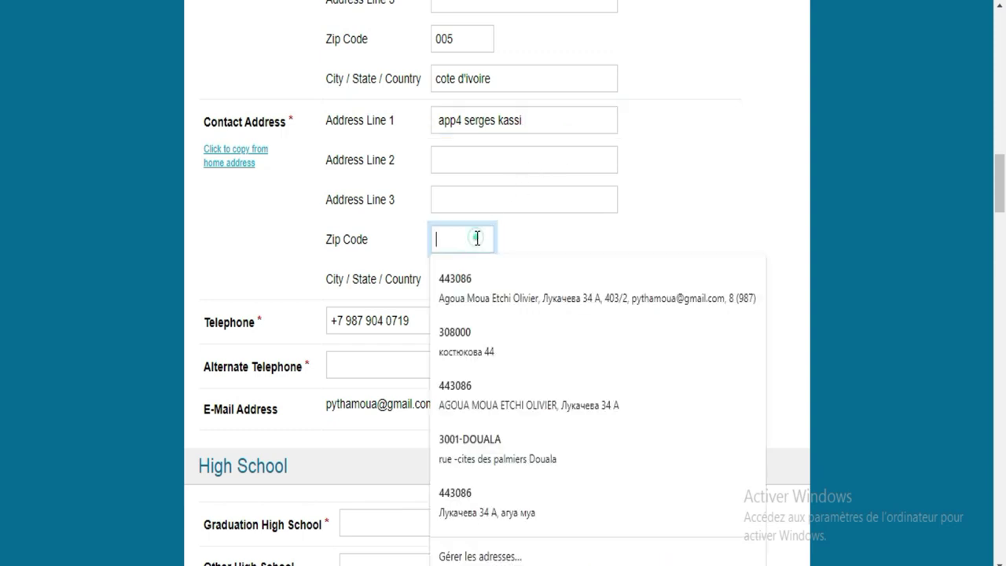
{"action": "type", "text": "005"}
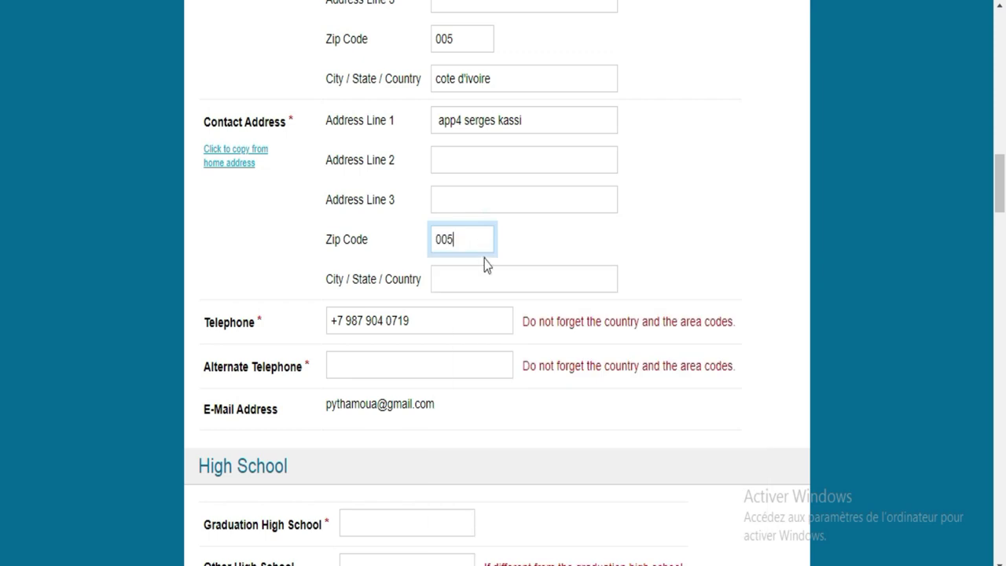
{"action": "left_click", "coordinate": [490, 278]}
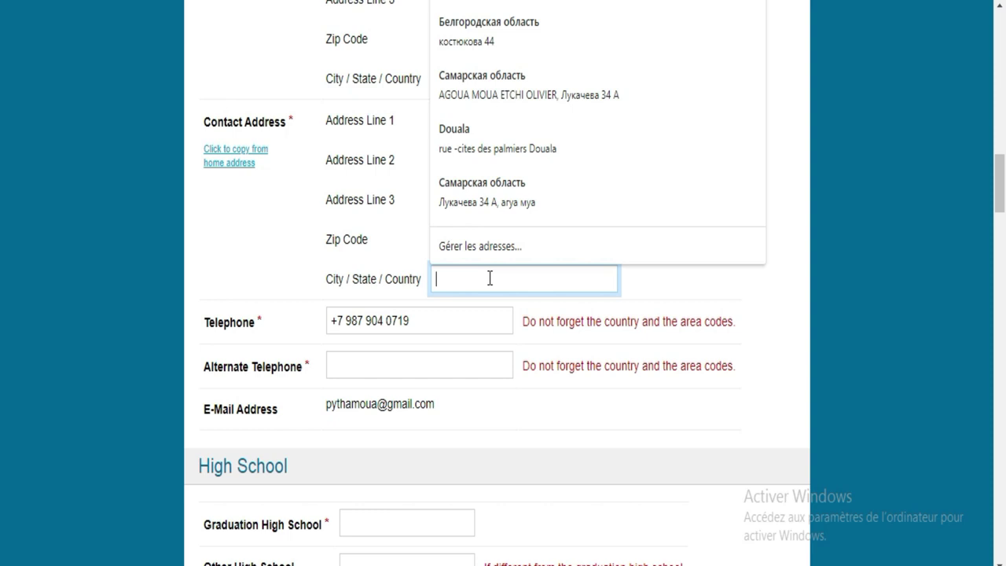
{"action": "type", "text": "abidjan"}
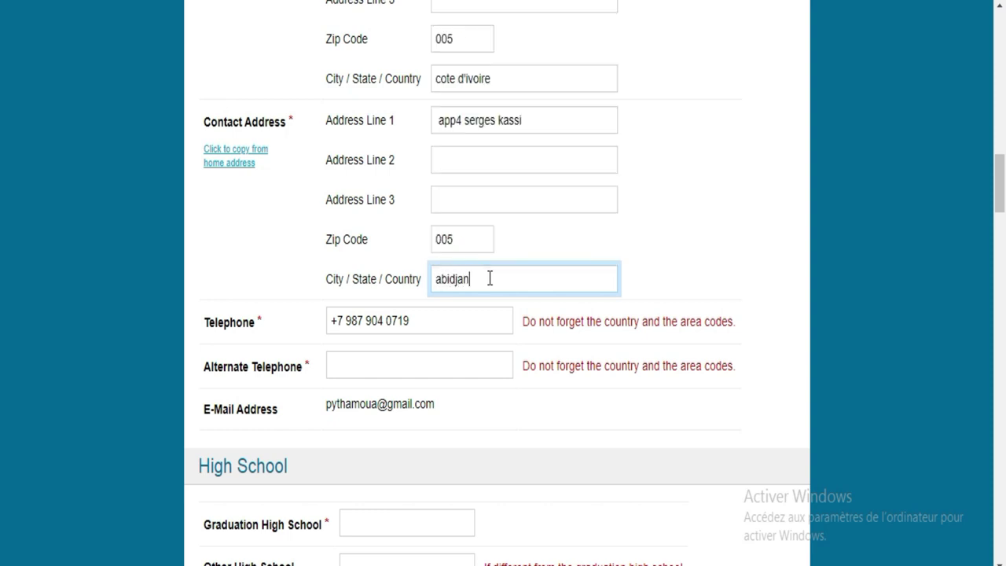
{"action": "type", "text": "/"}
{"action": "type", "text": "ivo"}
{"action": "type", "text": "r"}
{"action": "key", "text": "BackSpace"}
{"action": "key", "text": "BackSpace"}
{"action": "key", "text": "BackSpace"}
{"action": "key", "text": "BackSpace"}
{"action": "type", "text": "cote d'ivoire"}
{"action": "left_click", "coordinate": [425, 357]}
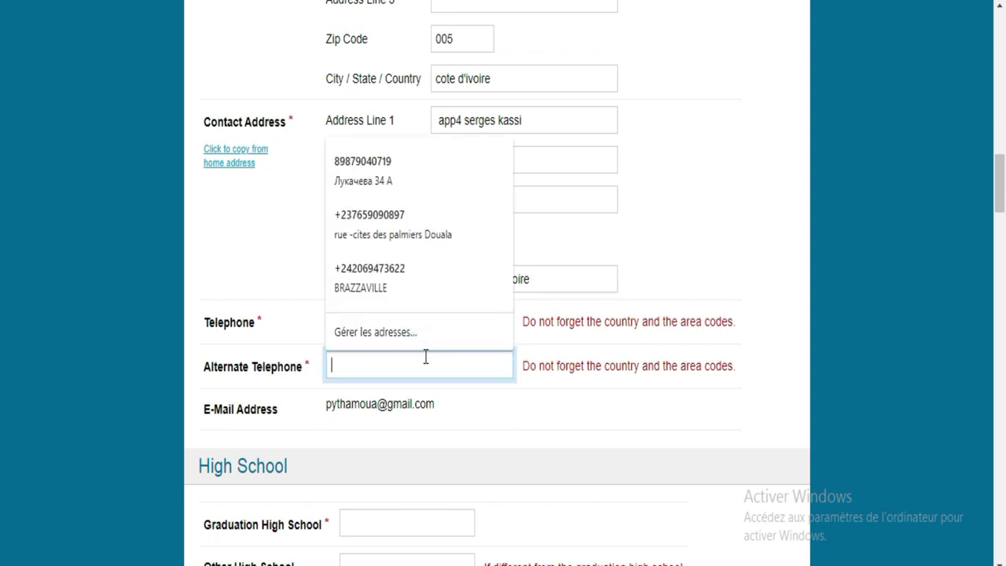
Step: Fill Alternate Telephone from a saved number and retype the main Telephone with its country code
{"action": "left_click", "coordinate": [396, 227]}
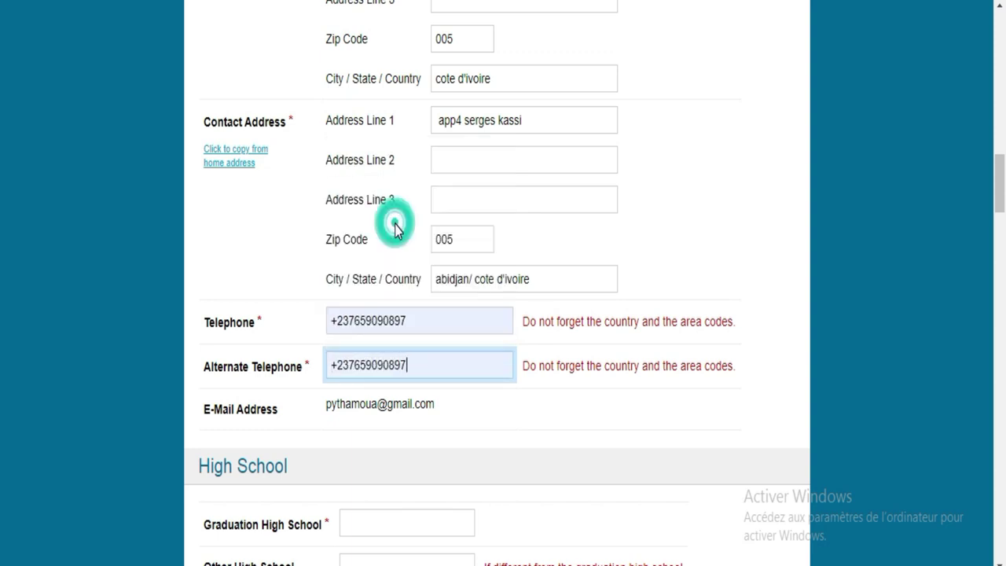
{"action": "left_click", "coordinate": [564, 458]}
{"action": "double_click", "coordinate": [410, 315]}
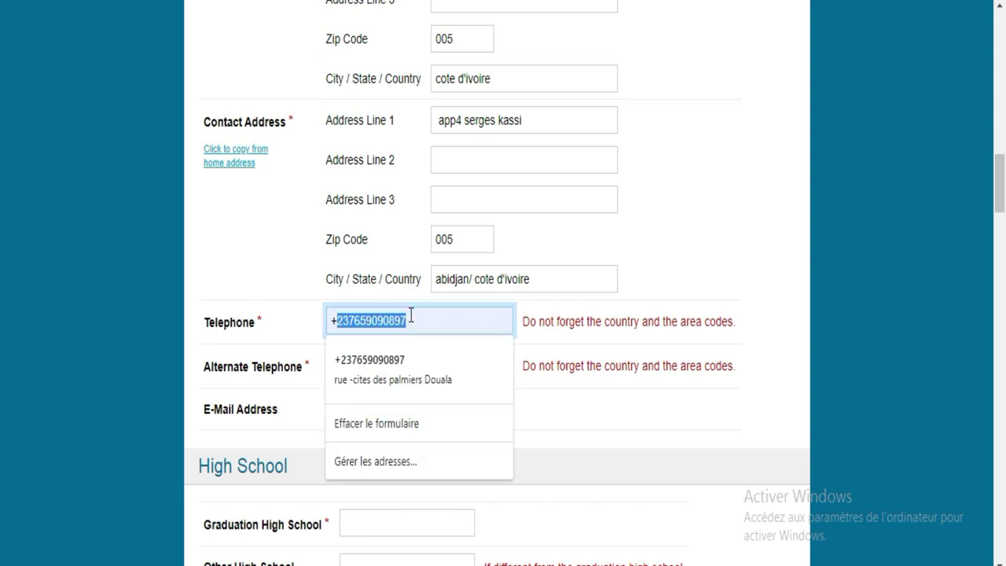
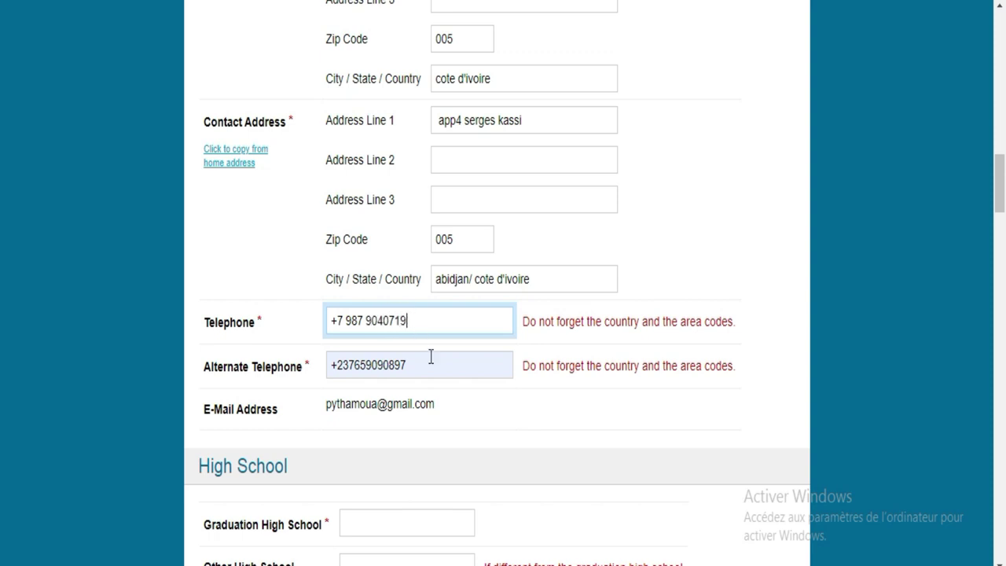
Step: Place the edit point after the alternate number's country code and select the rest of the number
{"action": "scroll", "coordinate": [1, 196], "scroll_direction": "down", "scroll_amount": 4}
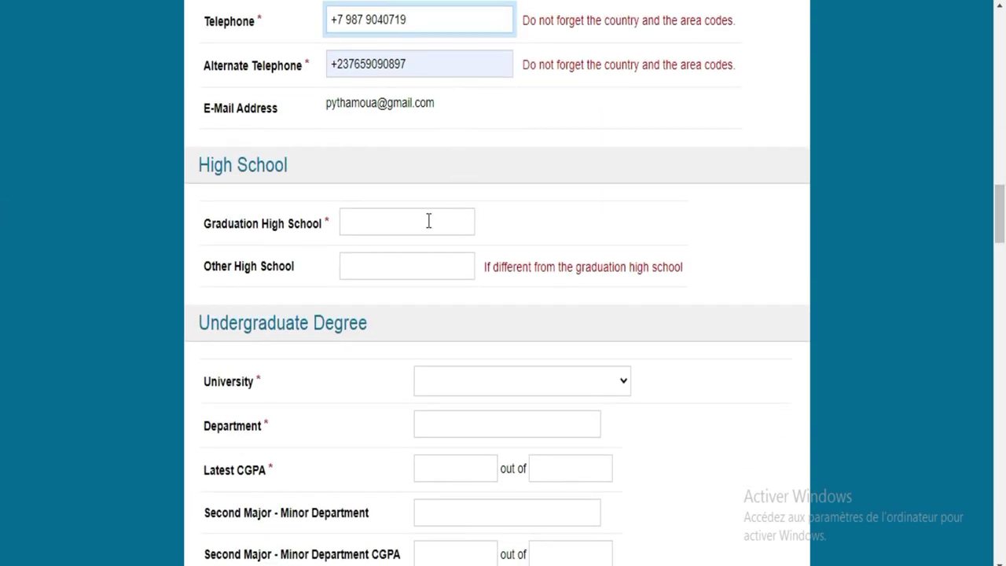
{"action": "left_click_drag", "start_coordinate": [525, 65], "coordinate": [637, 68]}
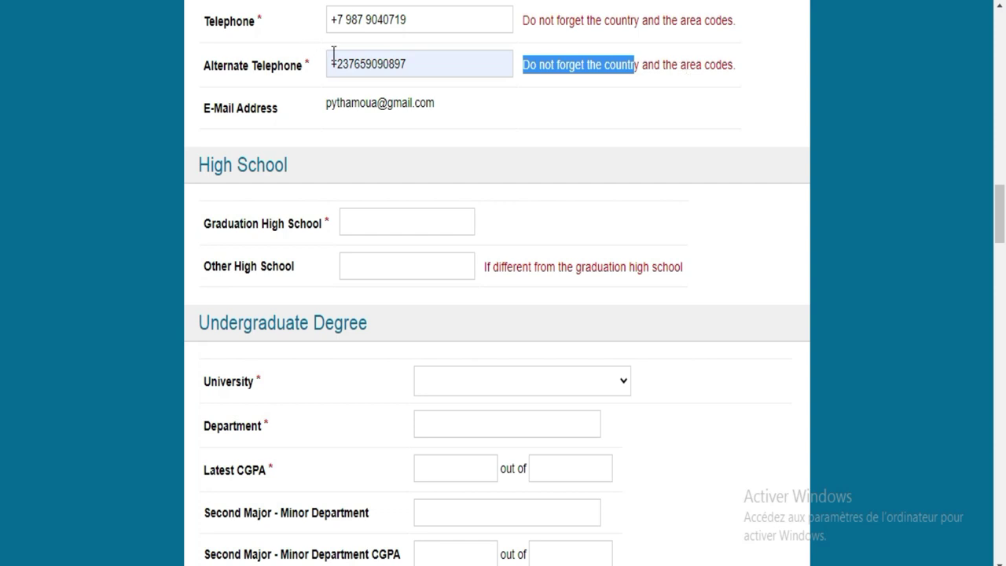
{"action": "left_click_drag", "start_coordinate": [341, 10], "coordinate": [333, 43]}
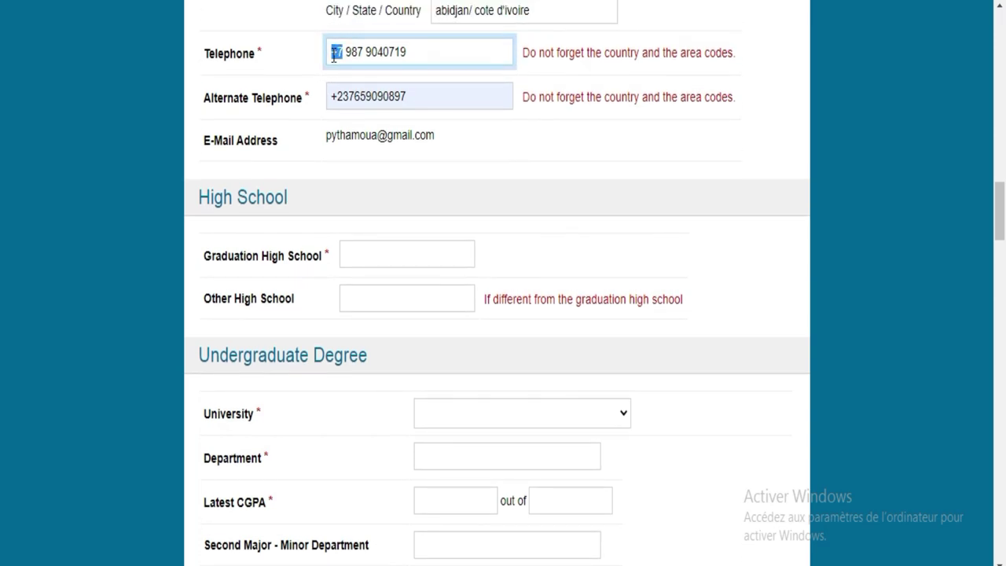
{"action": "left_click", "coordinate": [350, 95]}
{"action": "left_click", "coordinate": [355, 96]}
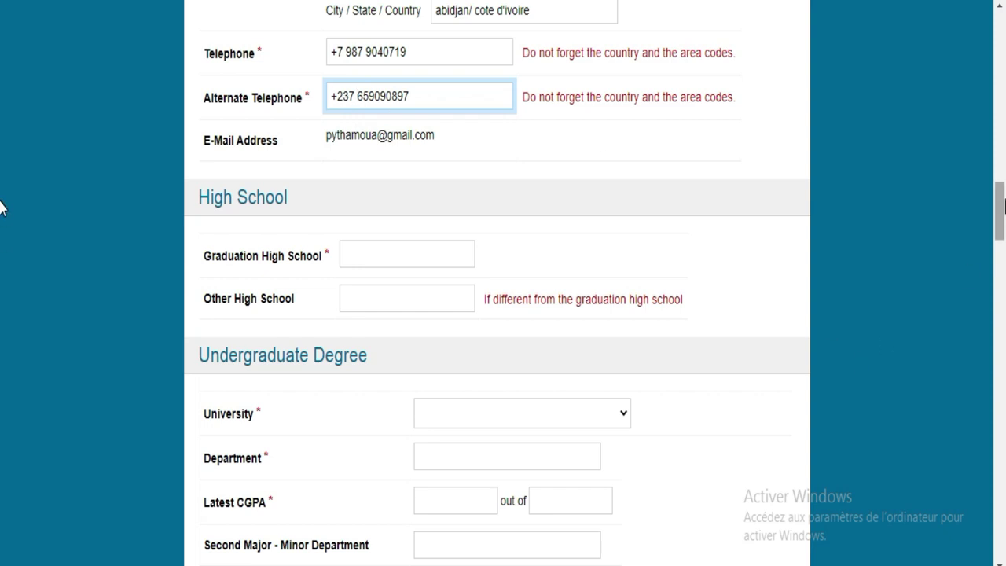
{"action": "scroll", "coordinate": [1, 206], "scroll_direction": "down", "scroll_amount": 1}
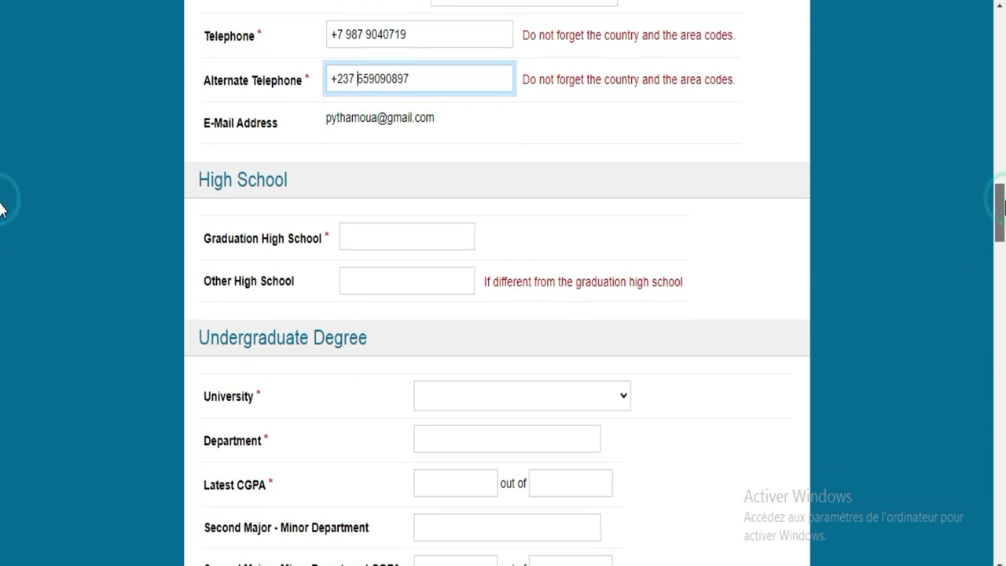
{"action": "scroll", "coordinate": [1, 207], "scroll_direction": "up", "scroll_amount": 1}
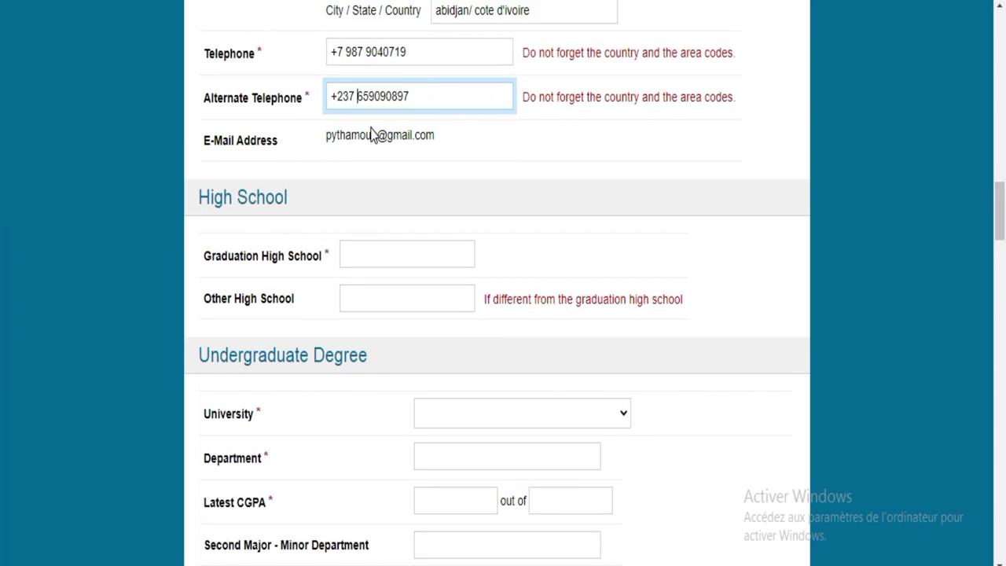
{"action": "left_click_drag", "start_coordinate": [423, 95], "coordinate": [343, 89]}
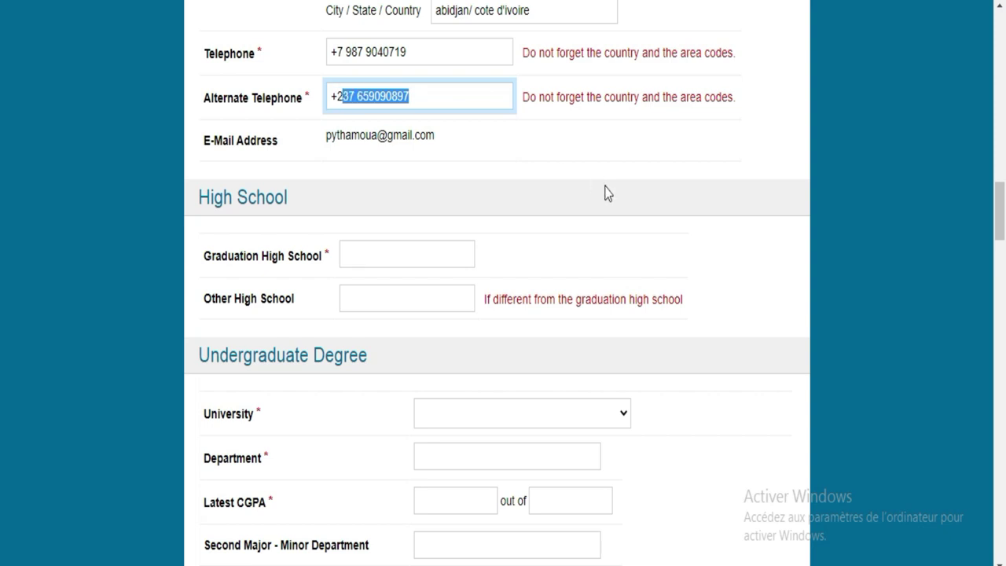
{"action": "scroll", "coordinate": [2, 227], "scroll_direction": "down", "scroll_amount": 2}
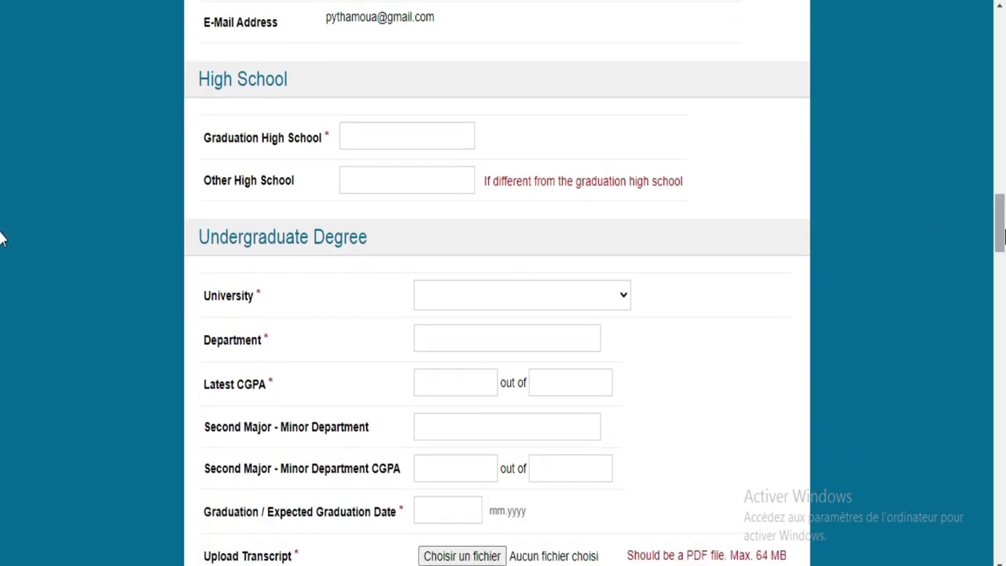
{"action": "left_click", "coordinate": [413, 127]}
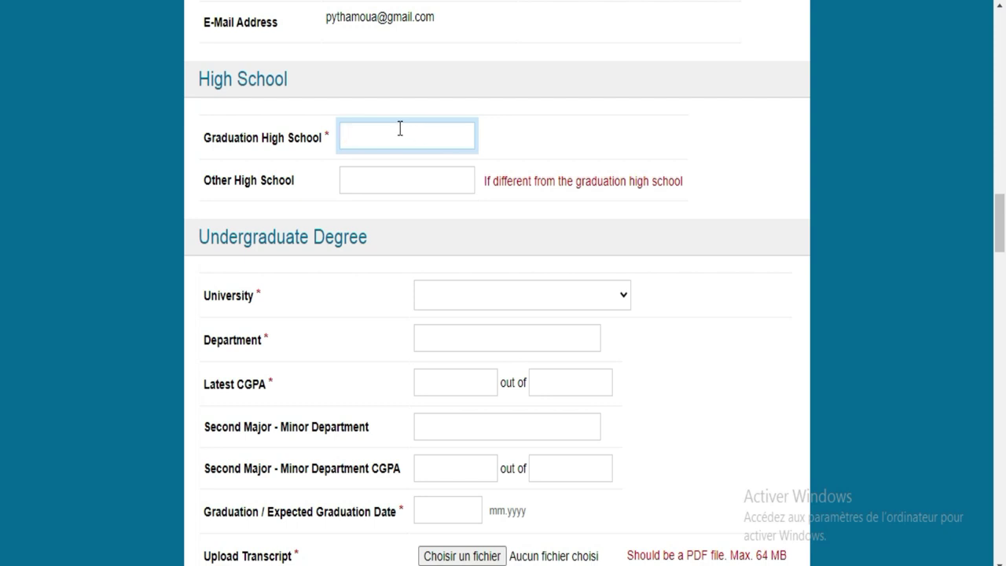
{"action": "type", "text": "undergraduate"}
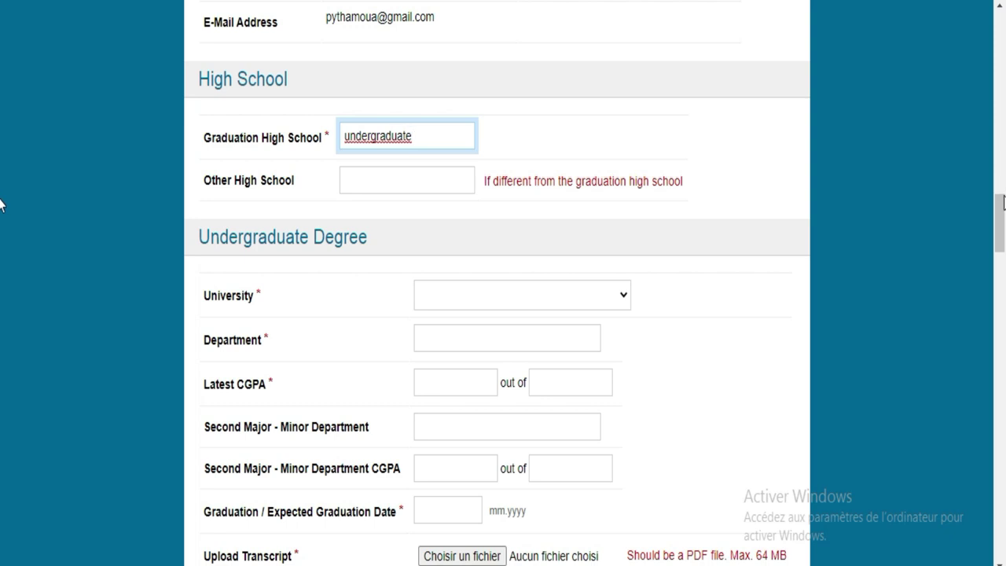
{"action": "left_click_drag", "start_coordinate": [1002, 208], "coordinate": [1002, 224]}
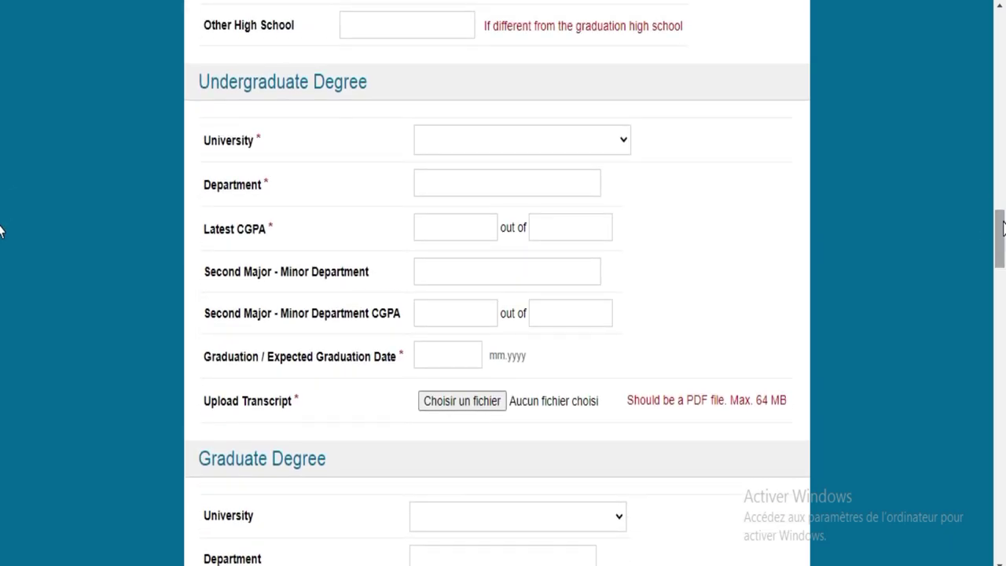
{"action": "left_click", "coordinate": [477, 139]}
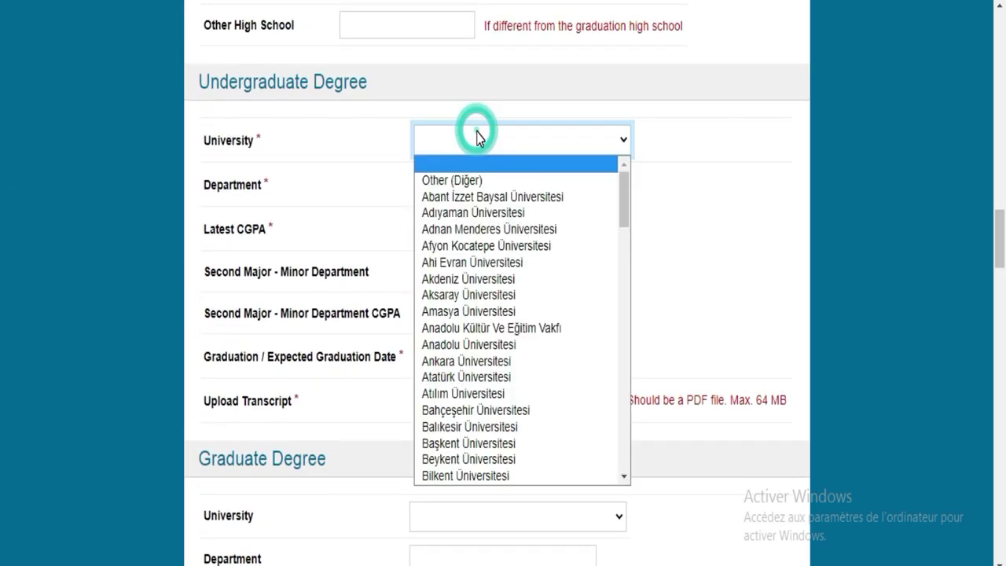
{"action": "left_click", "coordinate": [488, 141]}
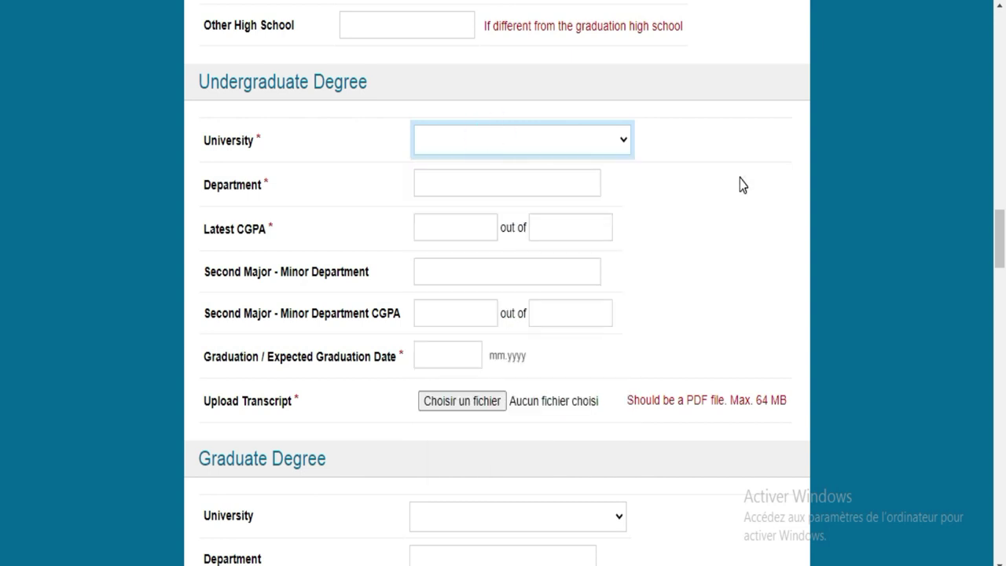
{"action": "left_click", "coordinate": [1001, 243]}
{"action": "left_click_drag", "start_coordinate": [1002, 243], "coordinate": [998, 219]}
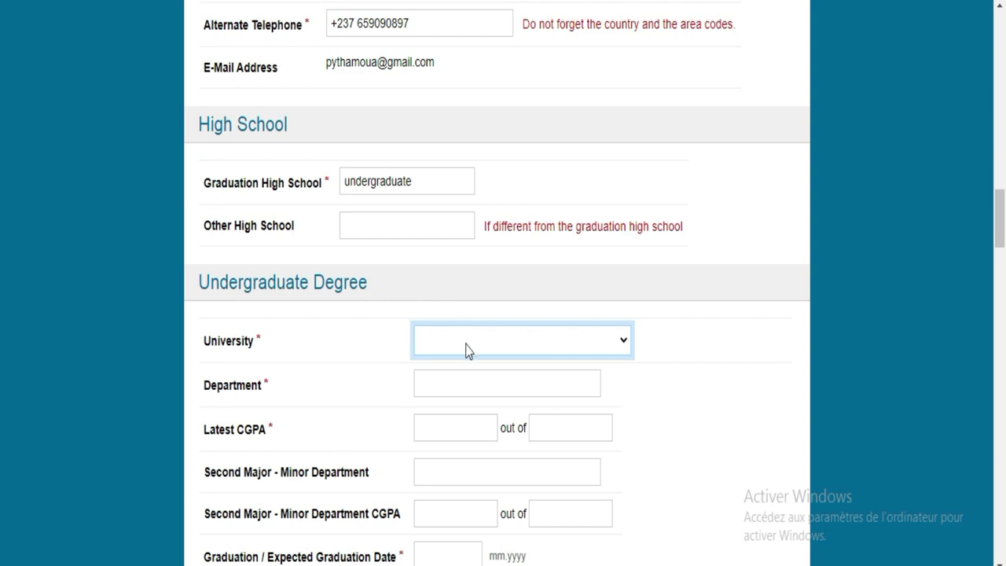
{"action": "scroll", "coordinate": [1, 236], "scroll_direction": "down", "scroll_amount": 3}
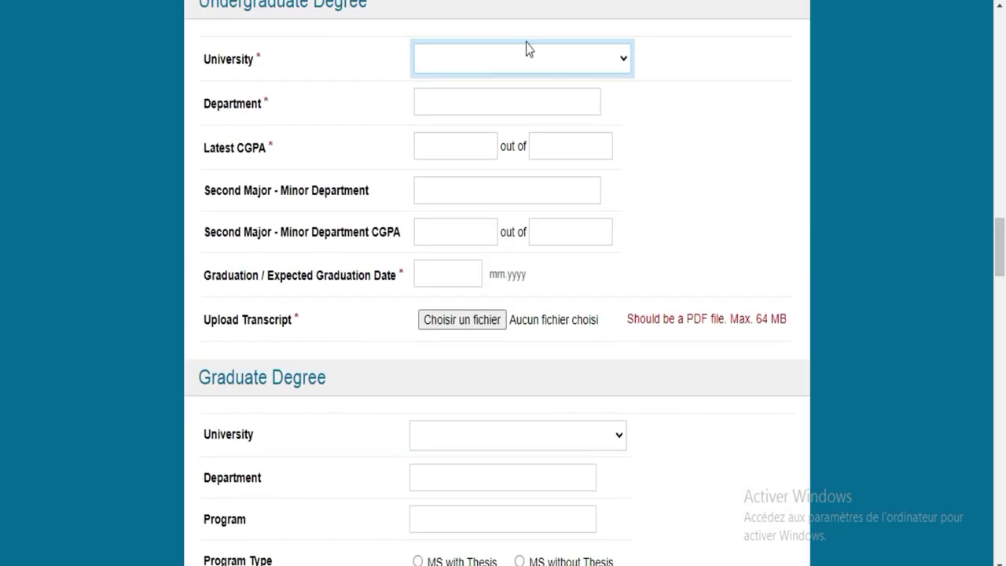
{"action": "left_click", "coordinate": [518, 63]}
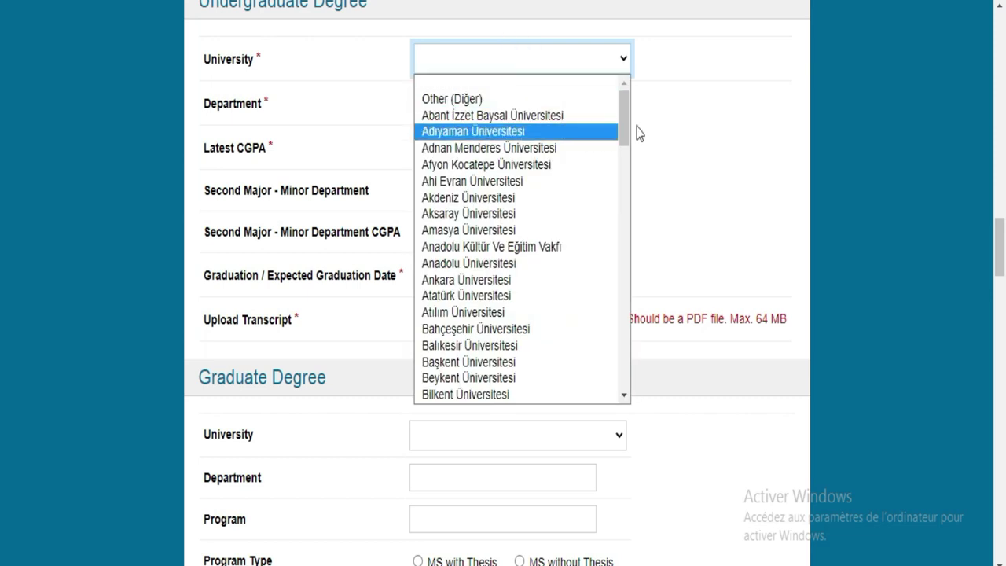
{"action": "left_click_drag", "start_coordinate": [621, 118], "coordinate": [626, 322]}
{"action": "scroll", "coordinate": [2, 259], "scroll_direction": "down", "scroll_amount": 2}
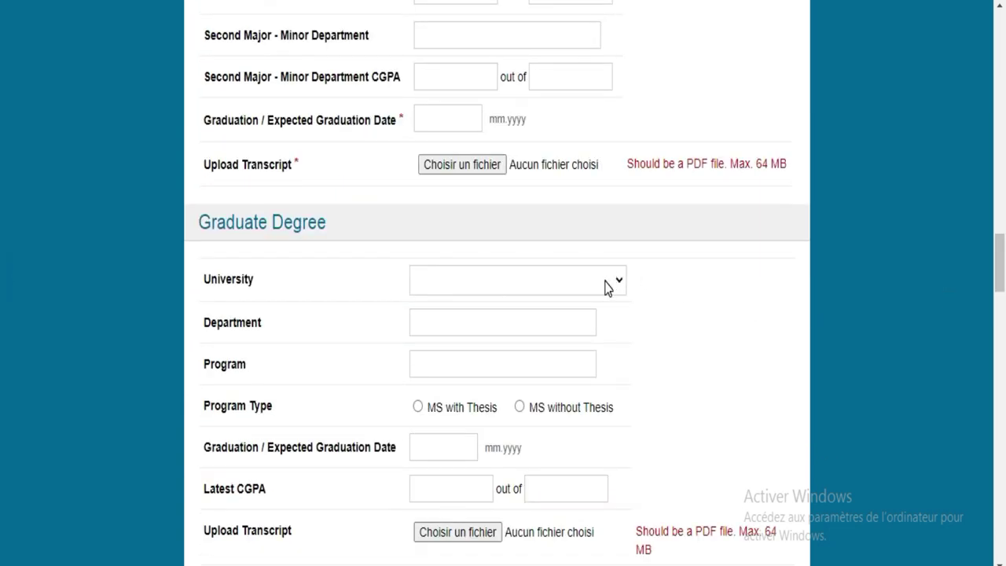
{"action": "left_click", "coordinate": [605, 280]}
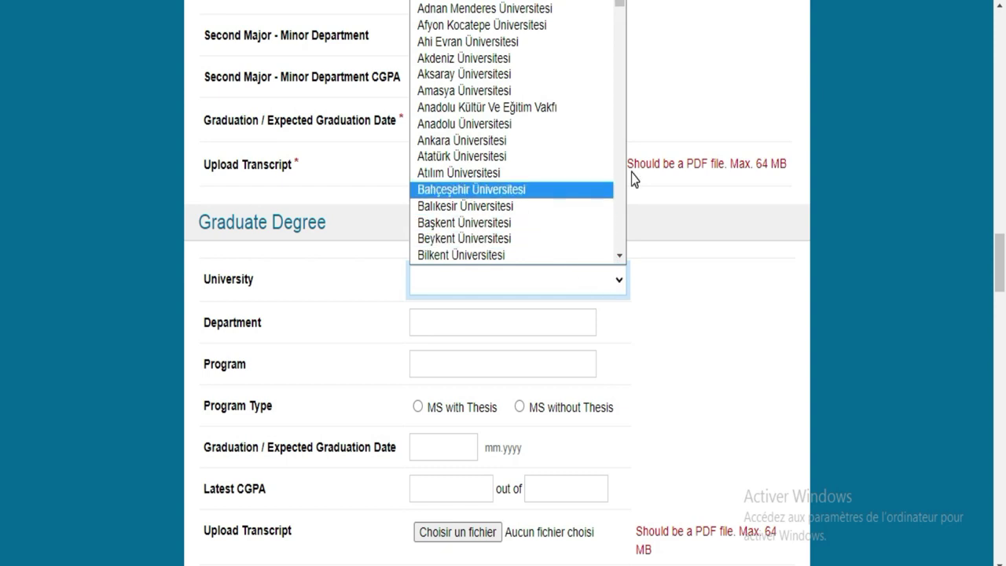
{"action": "scroll", "coordinate": [619, 179], "scroll_direction": "down", "scroll_amount": 10}
{"action": "left_click_drag", "start_coordinate": [619, 173], "coordinate": [619, 146]}
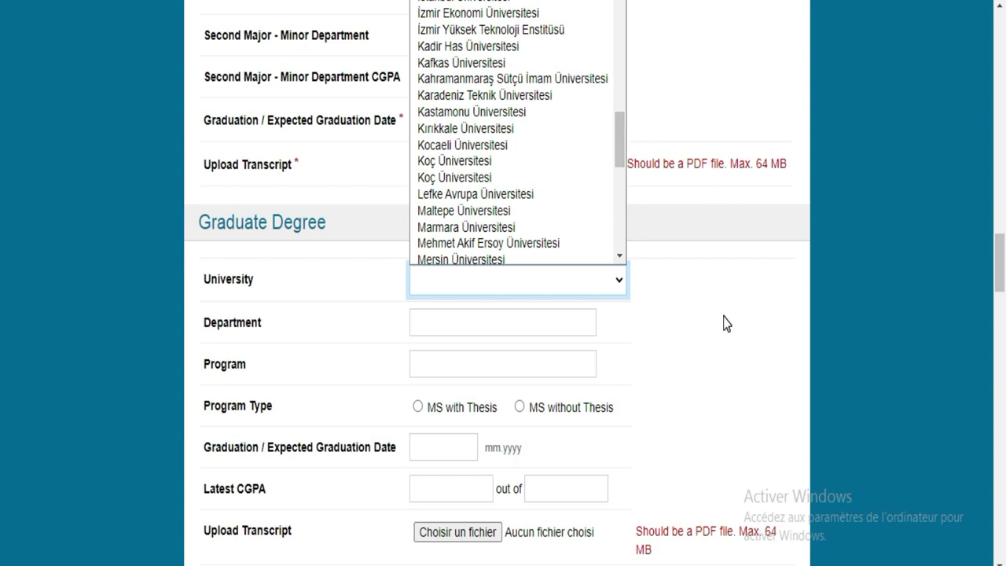
{"action": "scroll", "coordinate": [1000, 259], "scroll_direction": "down", "scroll_amount": 1}
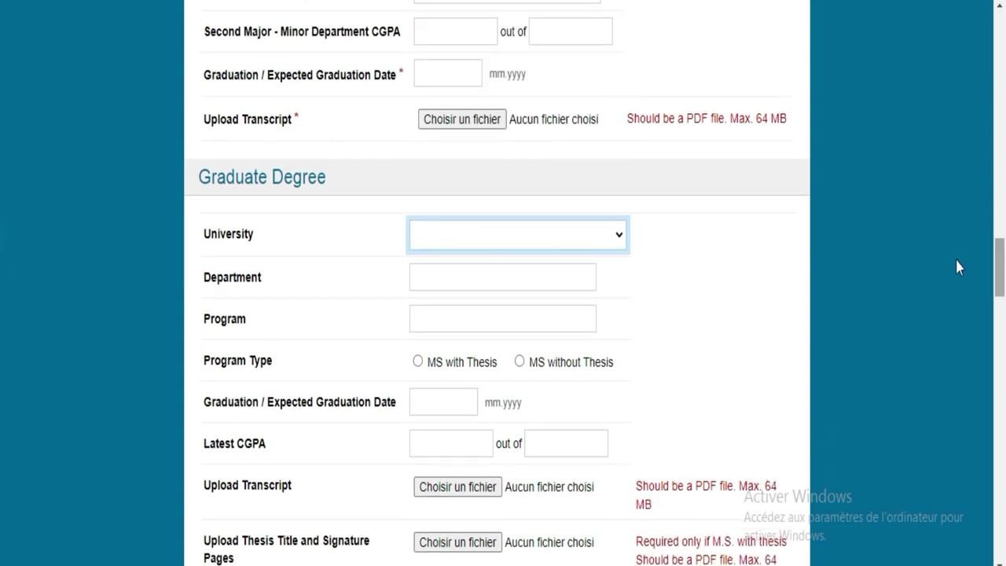
Step: Set graduate university Abant İzzet Baysal Üniversitesi, department 'mathematics', program 'egineering clomputer', MS with Thesis
{"action": "left_click", "coordinate": [609, 236]}
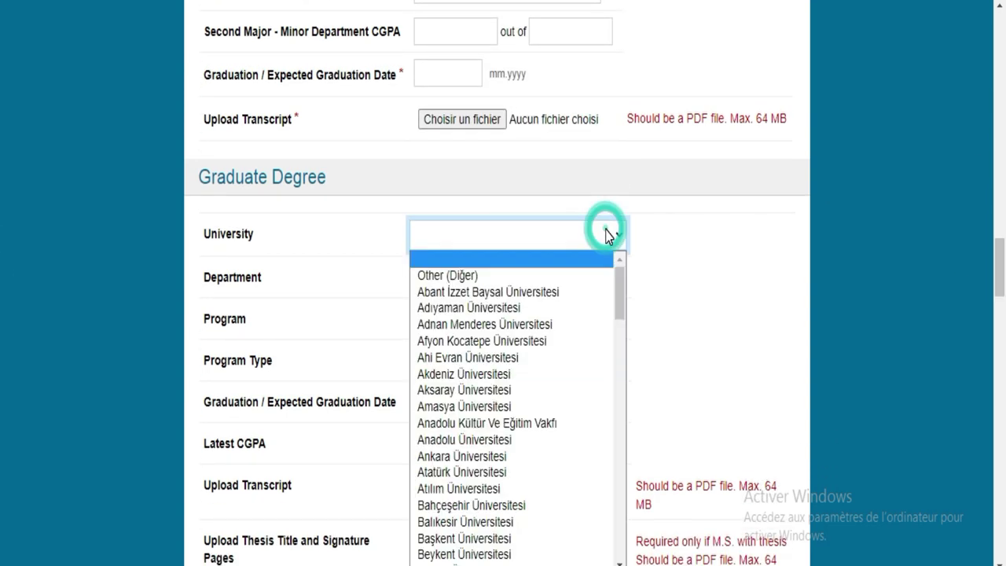
{"action": "left_click", "coordinate": [542, 292]}
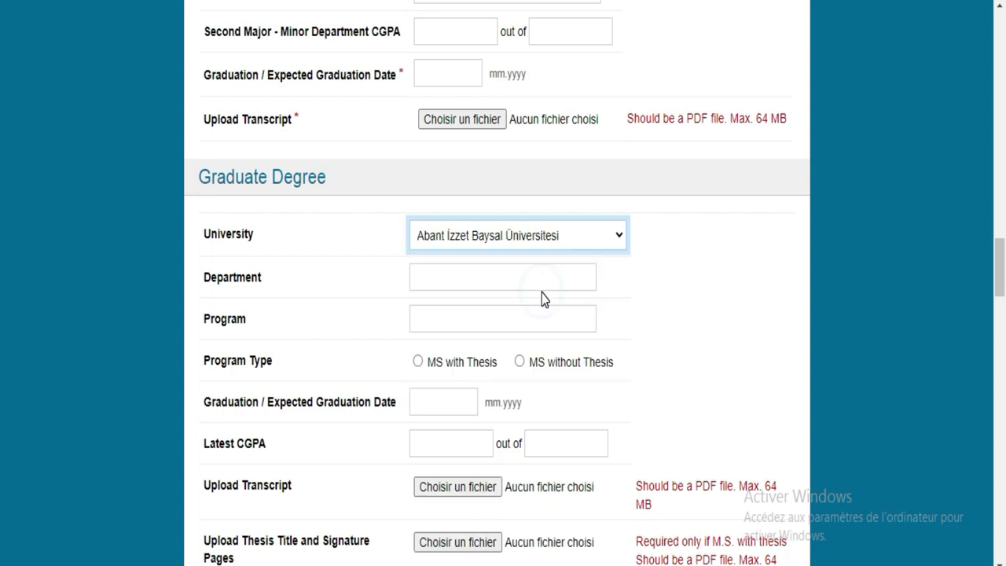
{"action": "left_click", "coordinate": [553, 278]}
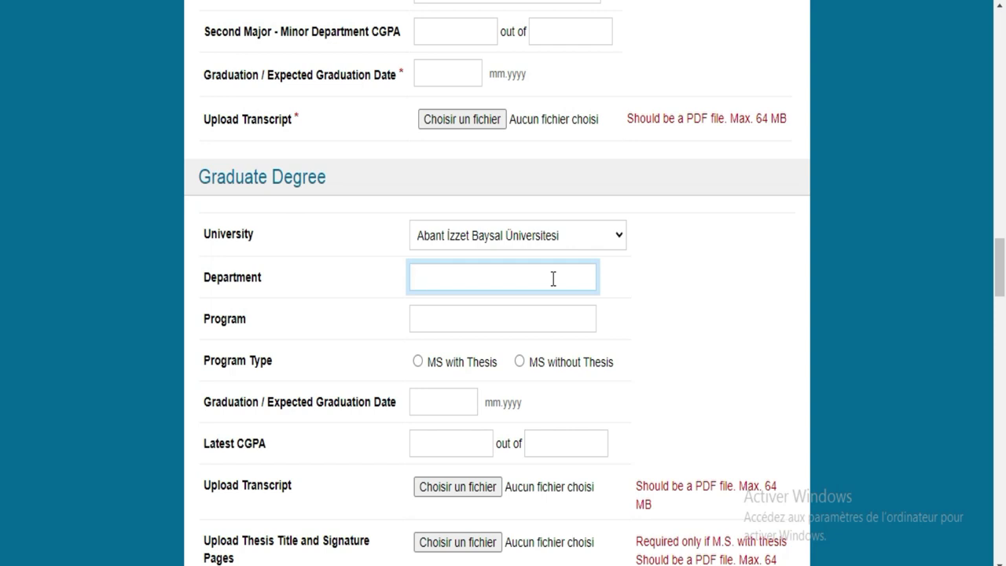
{"action": "type", "text": "mathematics"}
{"action": "left_click", "coordinate": [547, 316]}
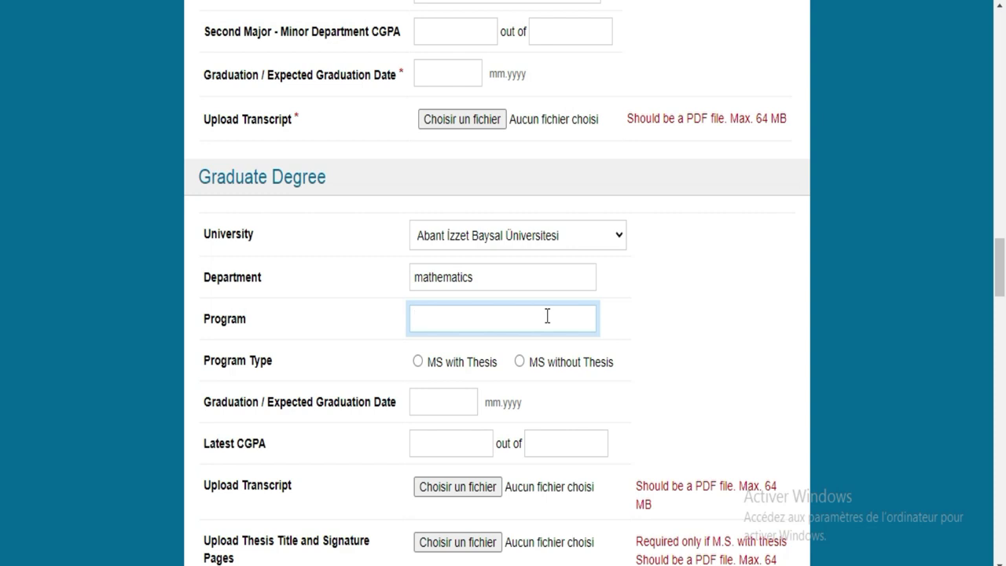
{"action": "type", "text": "egineering cl"}
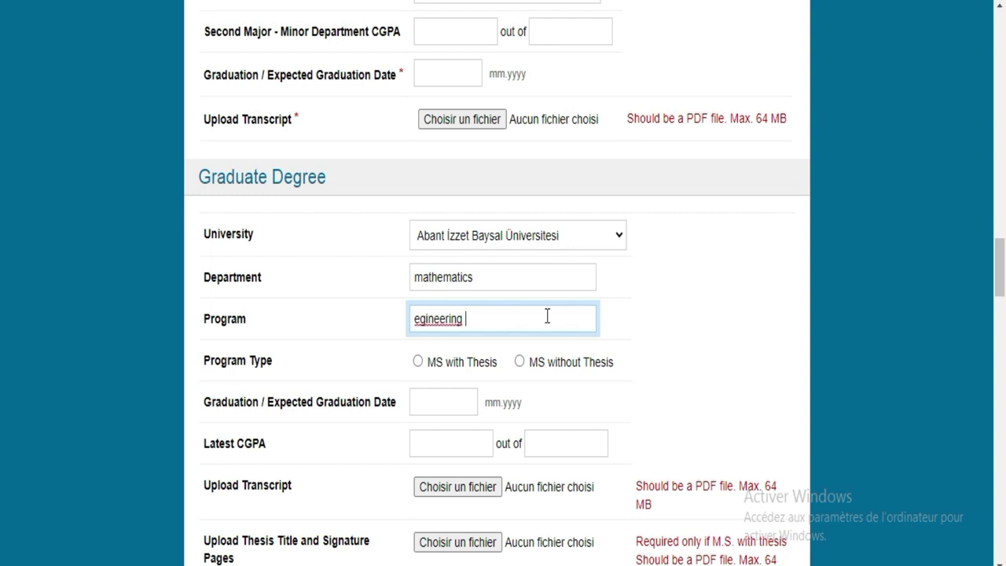
{"action": "type", "text": "omputer"}
{"action": "left_click", "coordinate": [417, 363]}
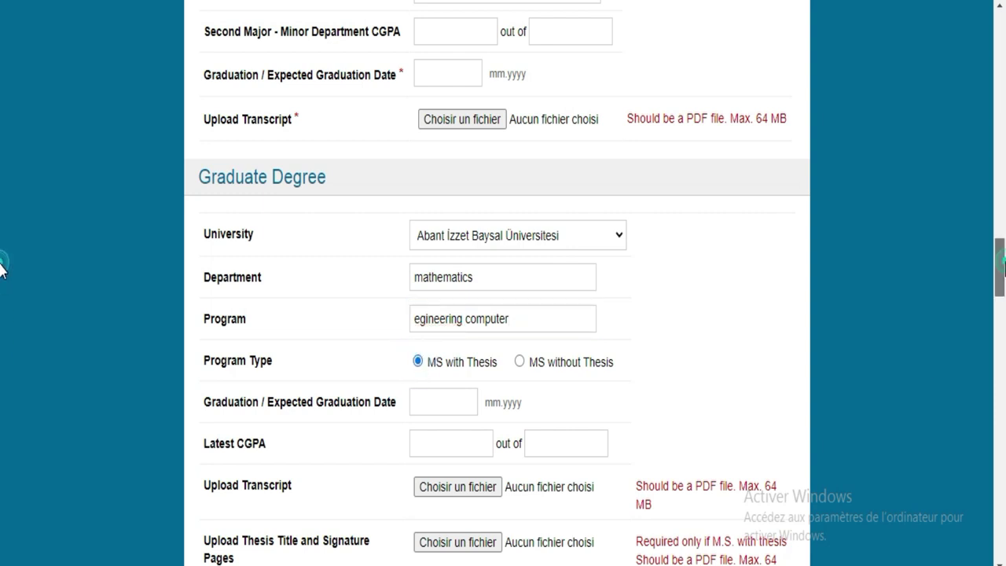
{"action": "scroll", "coordinate": [2, 270], "scroll_direction": "down", "scroll_amount": 2}
{"action": "left_click", "coordinate": [459, 259]}
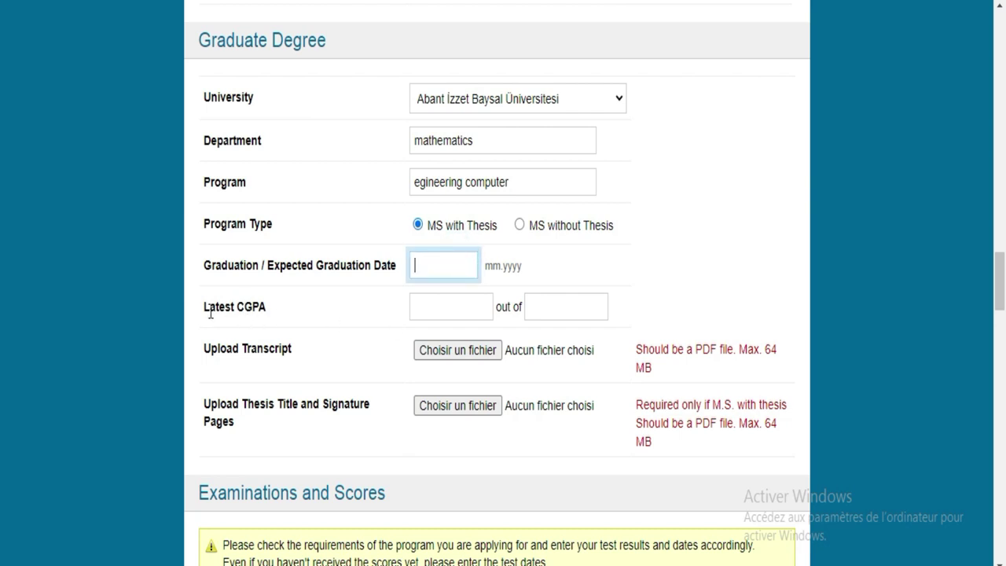
{"action": "left_click", "coordinate": [464, 306]}
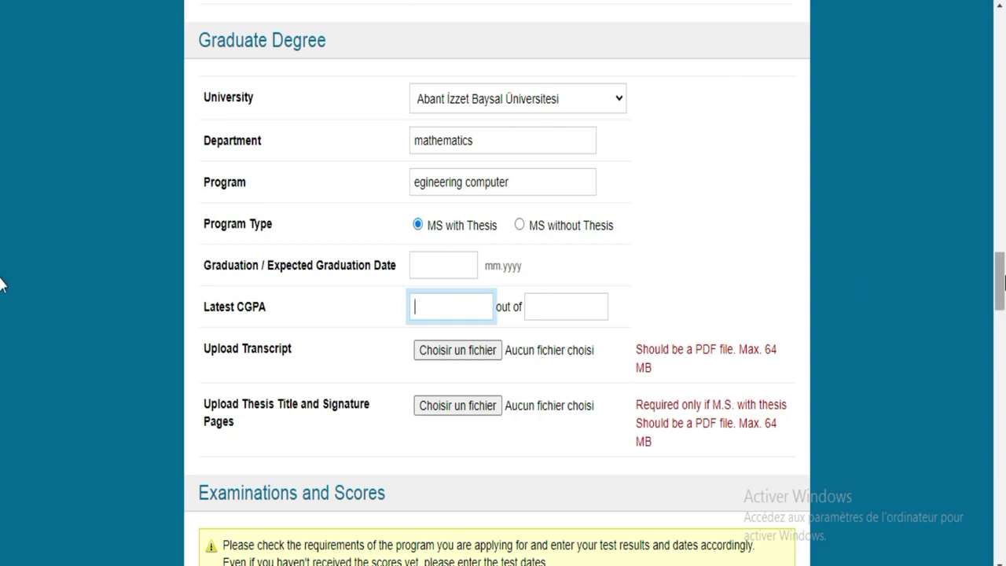
{"action": "scroll", "coordinate": [1, 305], "scroll_direction": "down", "scroll_amount": 4}
{"action": "scroll", "coordinate": [1, 304], "scroll_direction": "up", "scroll_amount": 2}
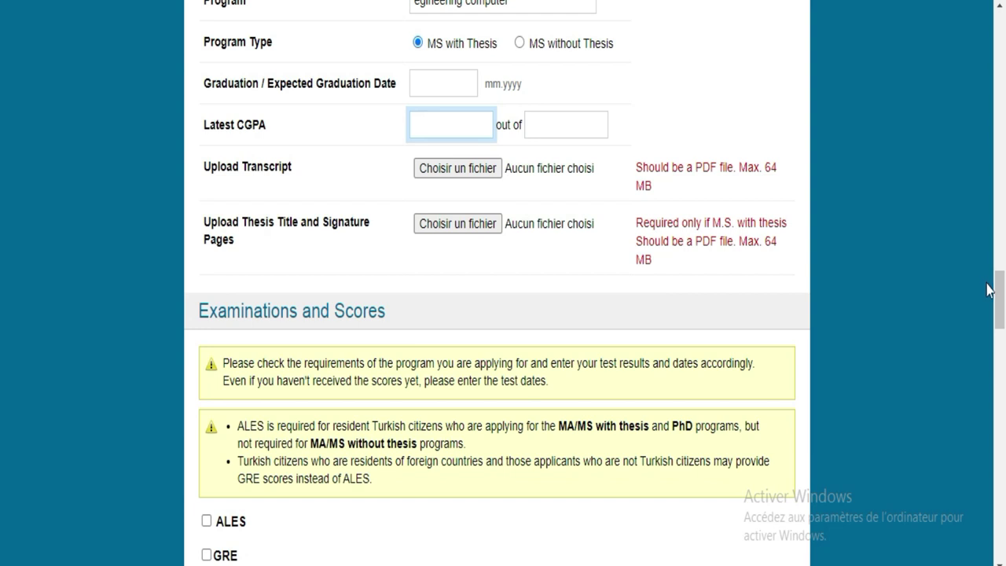
{"action": "scroll", "coordinate": [2, 307], "scroll_direction": "down", "scroll_amount": 1}
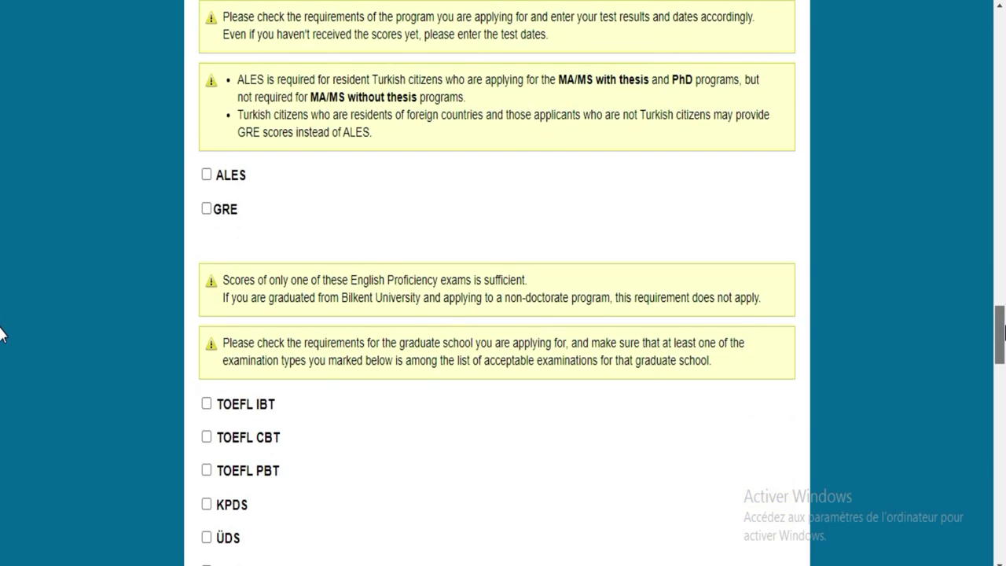
{"action": "scroll", "coordinate": [2, 334], "scroll_direction": "up", "scroll_amount": 2}
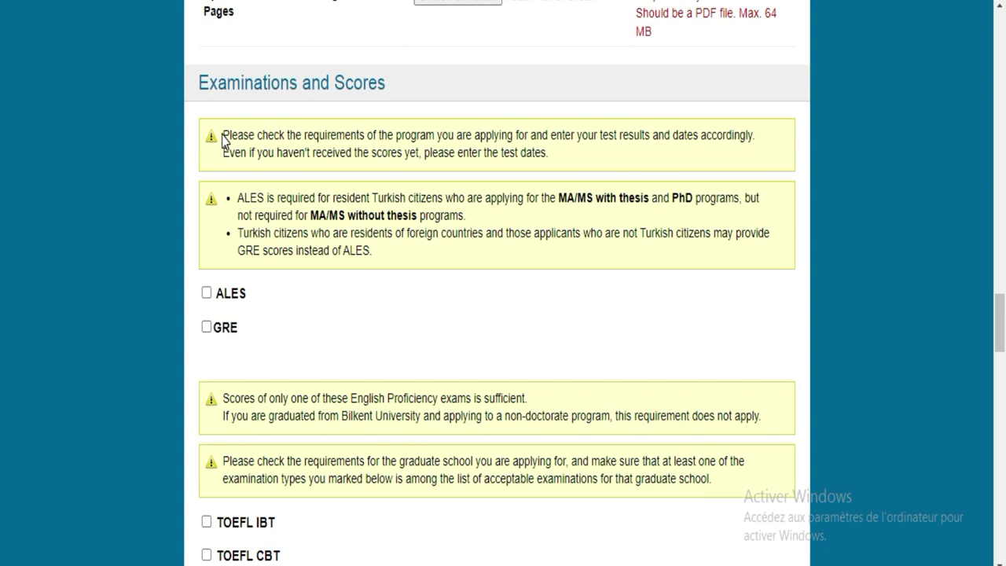
{"action": "left_click_drag", "start_coordinate": [223, 135], "coordinate": [572, 157]}
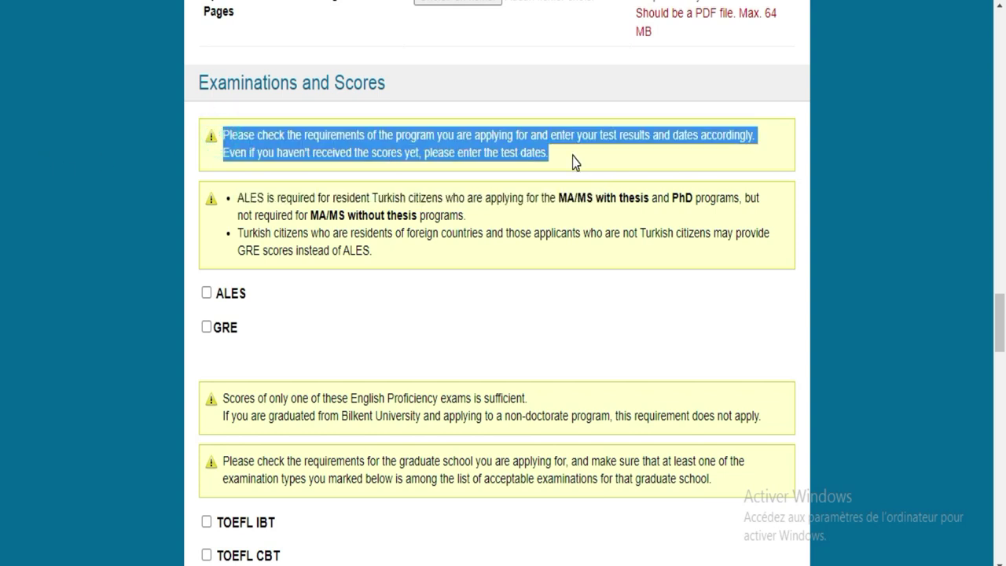
{"action": "left_click_drag", "start_coordinate": [238, 196], "coordinate": [391, 270]}
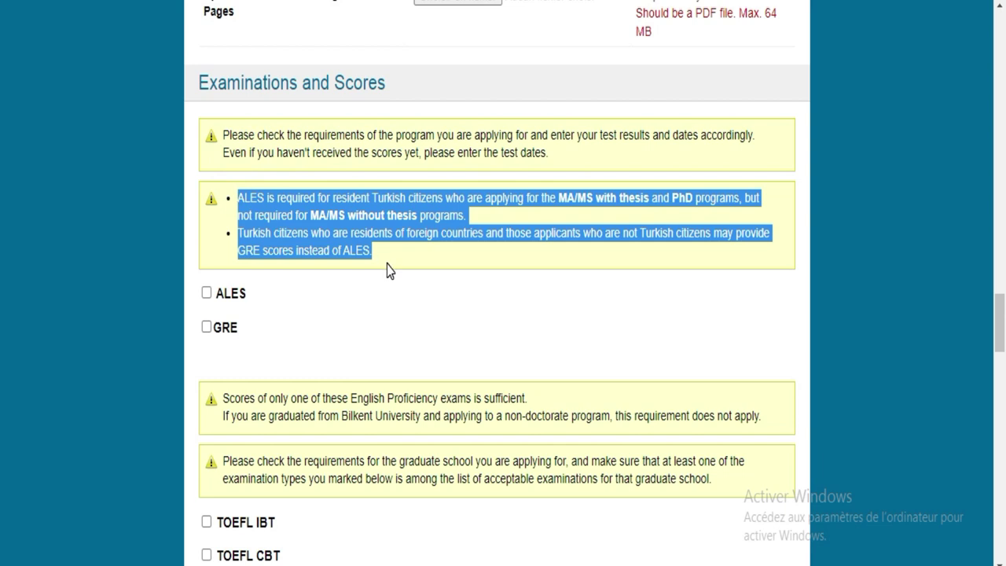